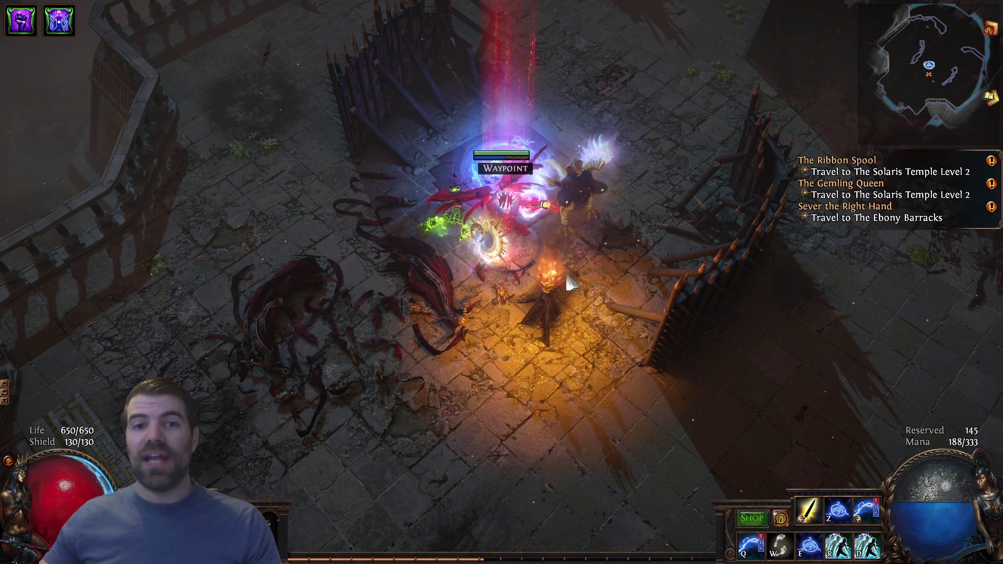
Step: Walk away from the waypoint and drop the Orb of Alchemy, Chaos Orb and Brood Gyre ring
{"action": "left_click", "coordinate": [626, 146]}
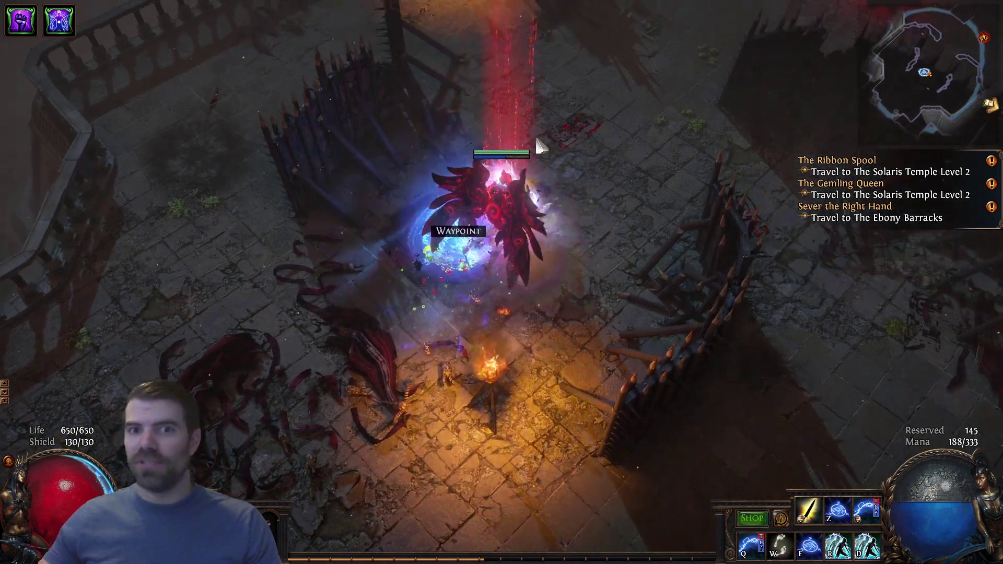
{"action": "key", "text": "i"}
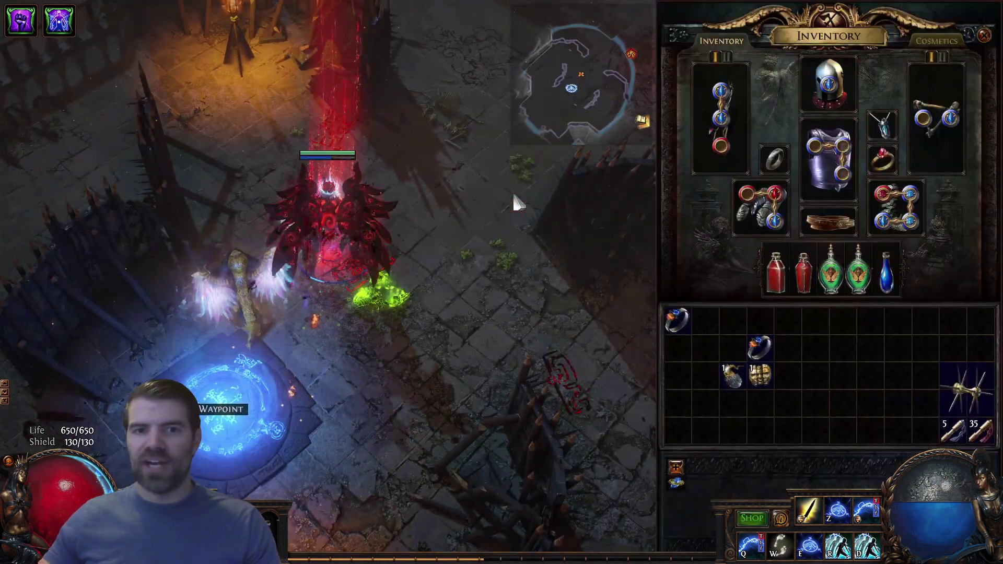
{"action": "left_click", "coordinate": [732, 377]}
{"action": "left_click", "coordinate": [453, 344]}
{"action": "left_click", "coordinate": [759, 375]}
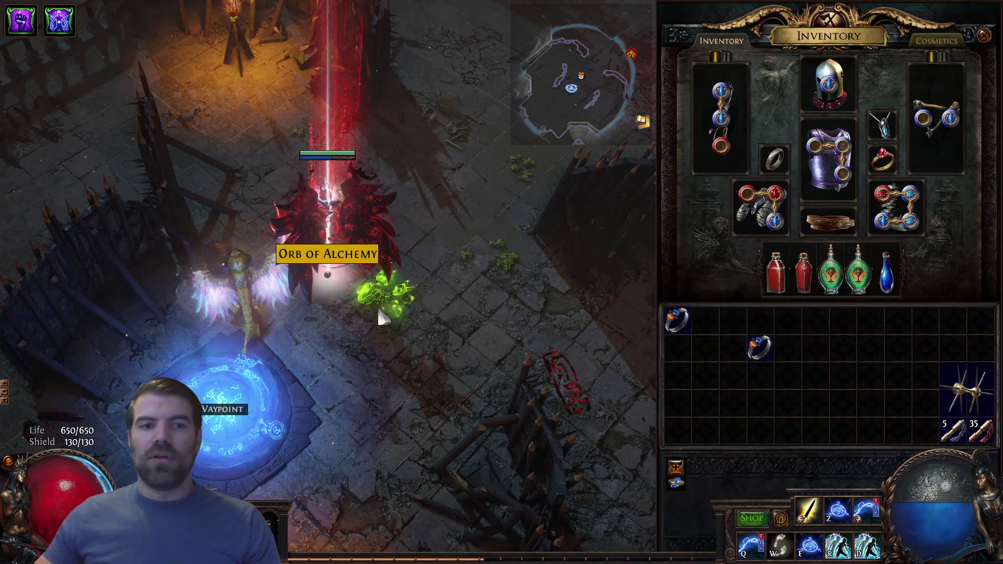
{"action": "left_click", "coordinate": [374, 340]}
{"action": "left_click", "coordinate": [777, 345]}
{"action": "left_click", "coordinate": [376, 319]}
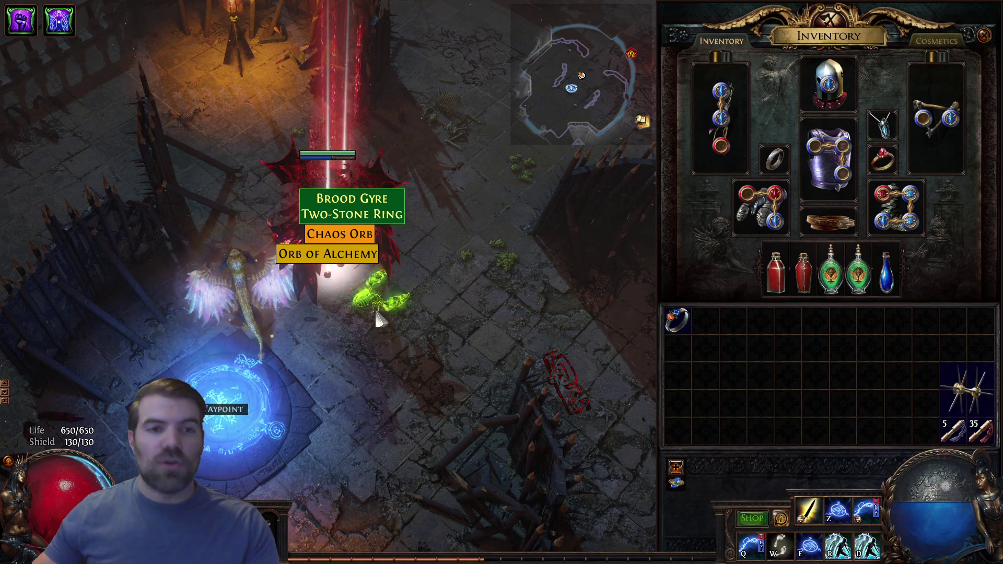
Step: In the UI options, switch the item filter to <Default>, then to None, to compare loot labels
{"action": "key", "text": "i"}
{"action": "key", "text": "Escape"}
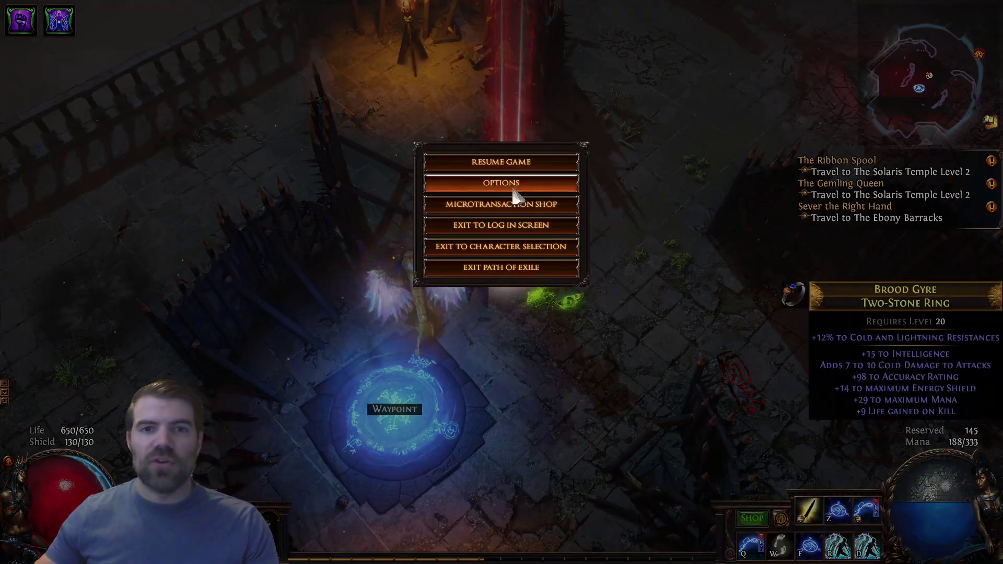
{"action": "left_click", "coordinate": [512, 182]}
{"action": "left_click", "coordinate": [272, 135]}
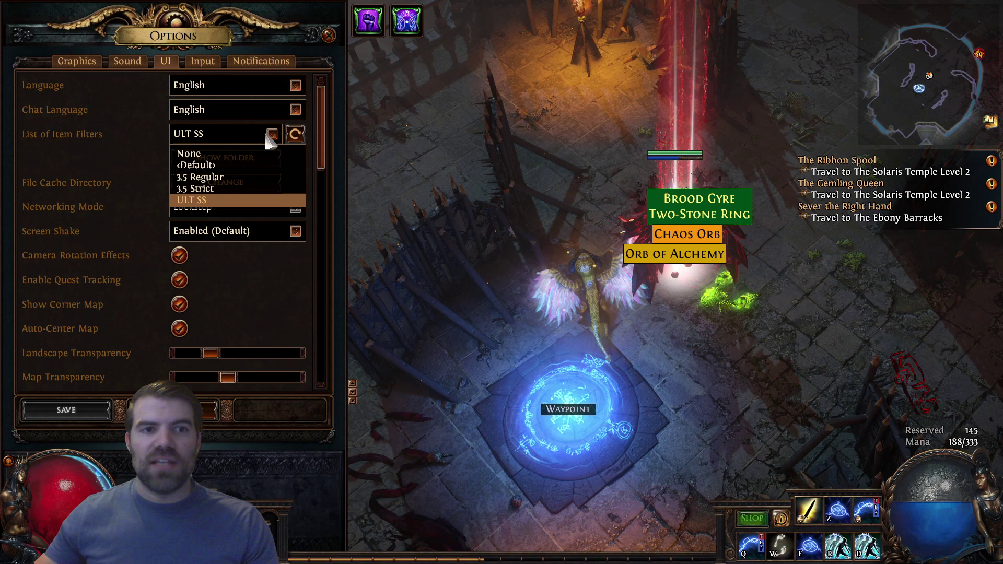
{"action": "left_click", "coordinate": [222, 166]}
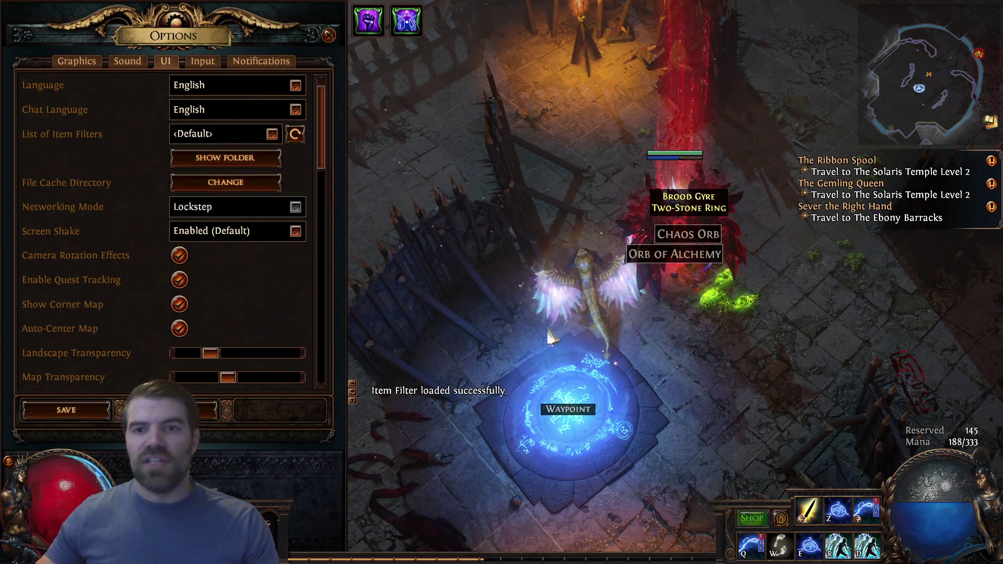
{"action": "left_click", "coordinate": [272, 134]}
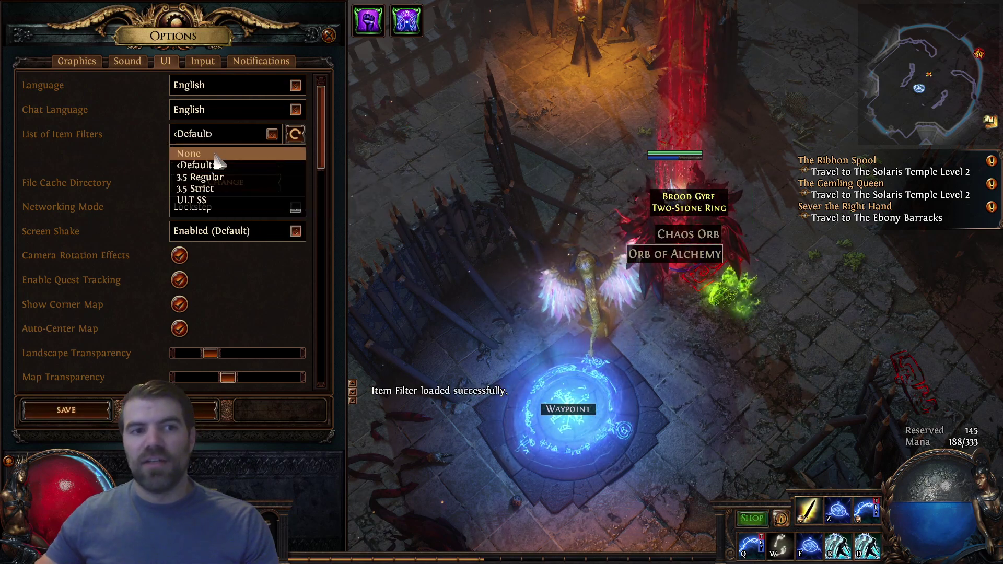
{"action": "left_click", "coordinate": [208, 154]}
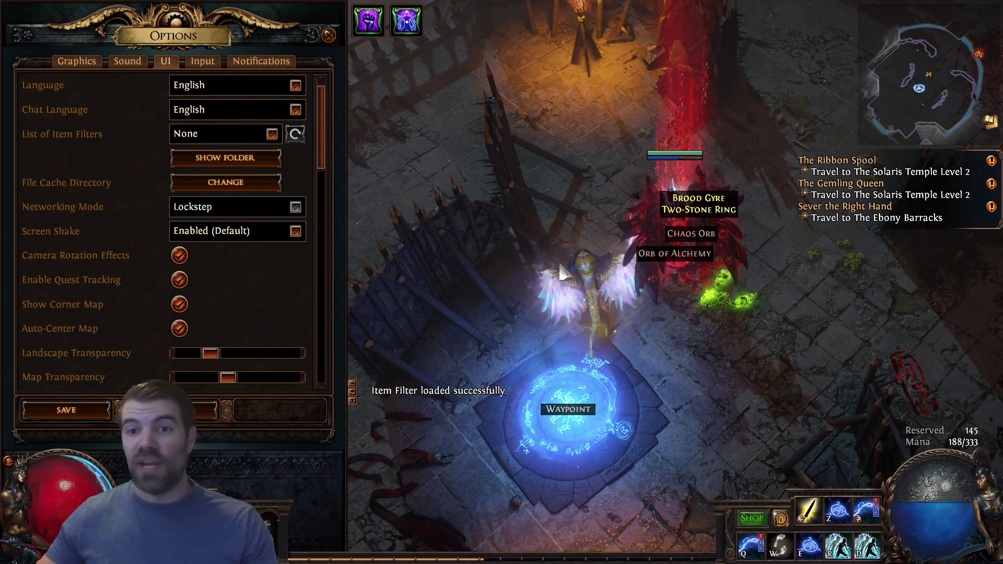
{"action": "mouse_move", "coordinate": [679, 215]}
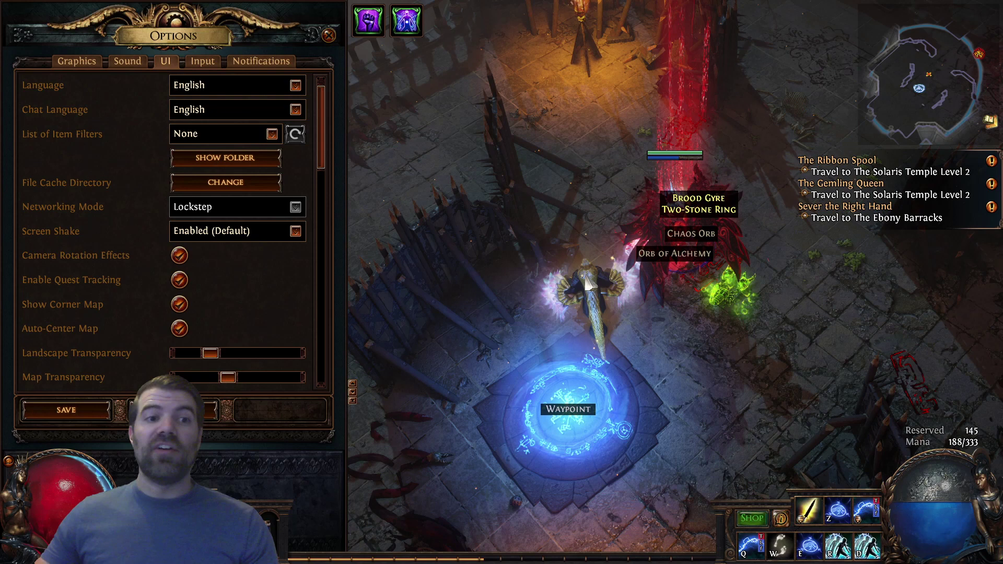
Step: Reload the ULT SS item filter and pick the Chaos Orb, Orb of Alchemy and Brood Gyre ring back up
{"action": "left_click", "coordinate": [272, 133]}
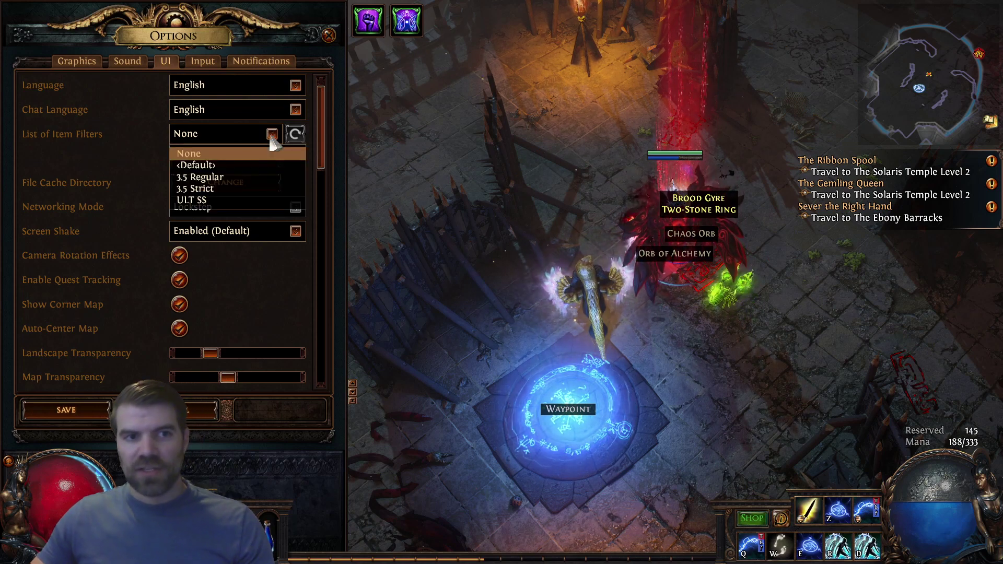
{"action": "left_click", "coordinate": [209, 203]}
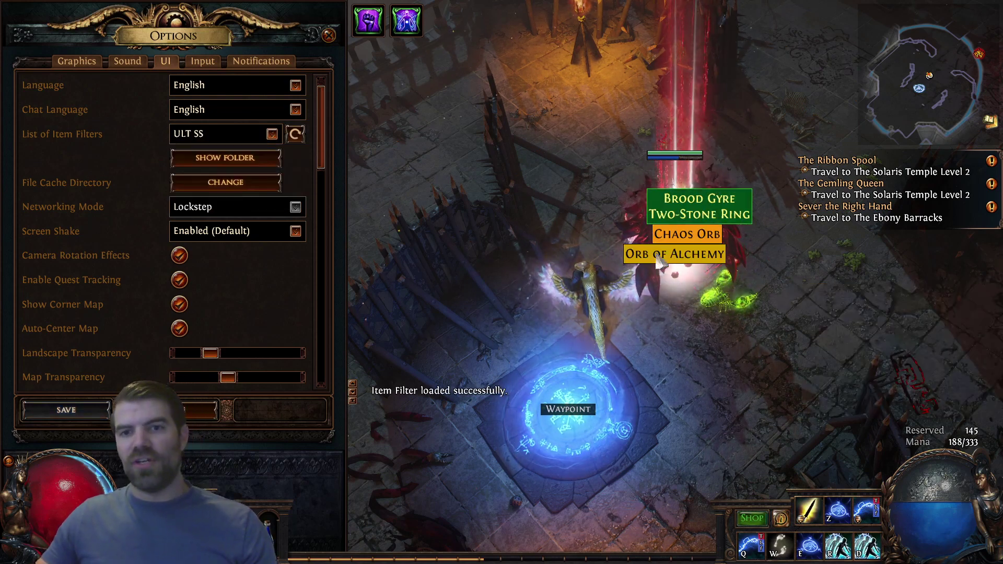
{"action": "key", "text": "Escape"}
{"action": "left_click", "coordinate": [510, 253]}
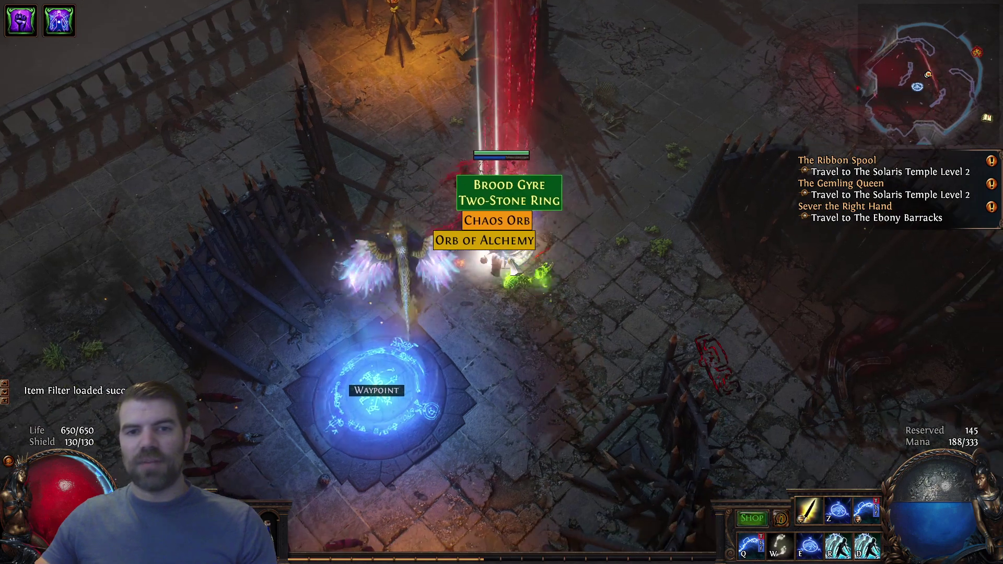
{"action": "left_click", "coordinate": [517, 188]}
{"action": "left_click", "coordinate": [517, 188]}
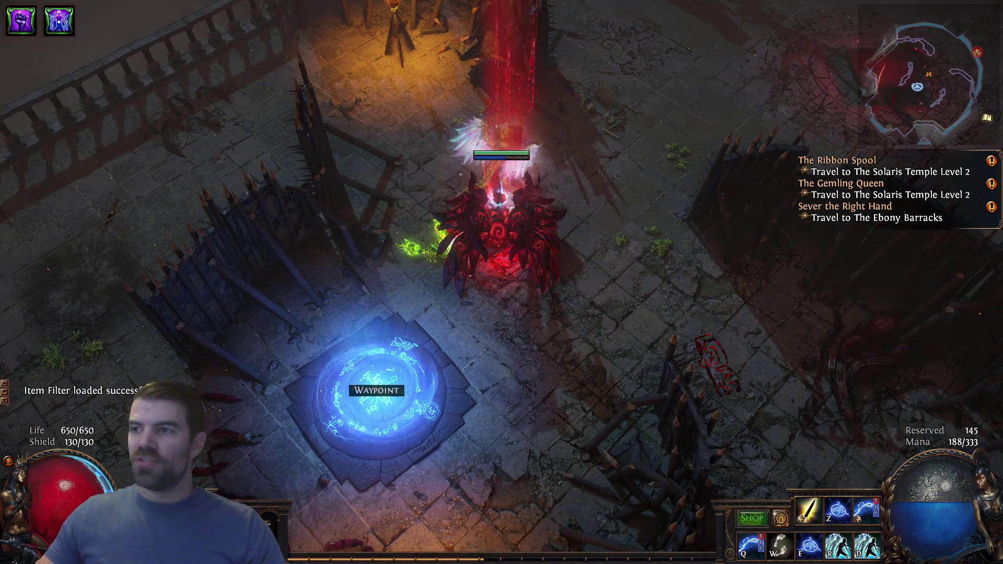
{"action": "key", "text": "alt+Tab"}
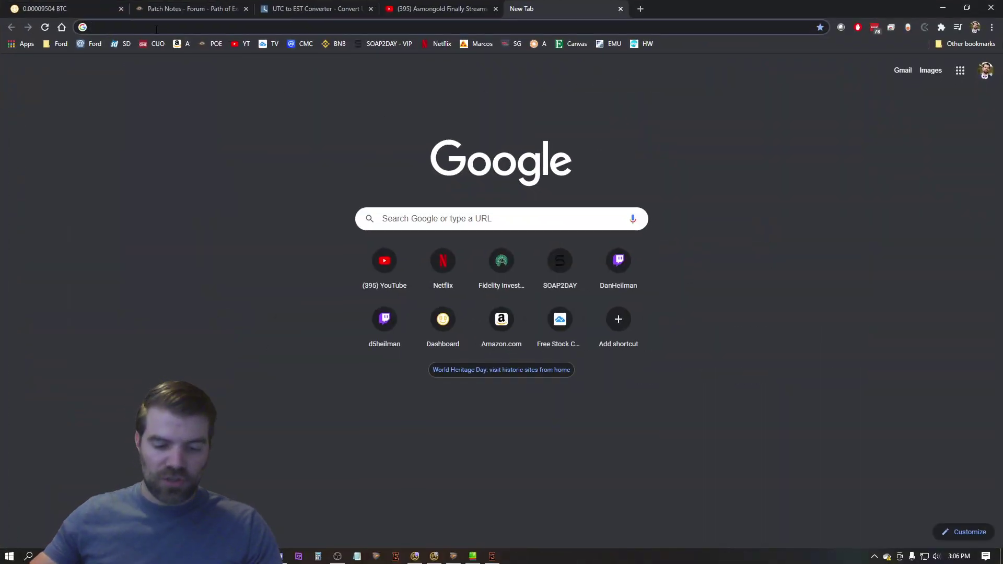
Step: Search Chrome for 'filterblade' and open the filterblade.xyz result
{"action": "left_click", "coordinate": [156, 29]}
{"action": "type", "text": "filterbl"}
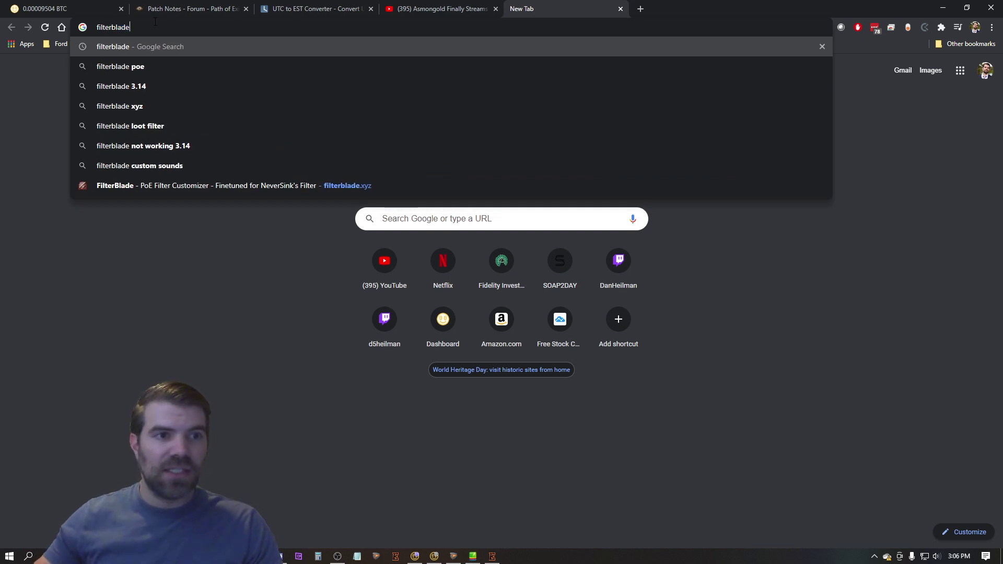
{"action": "type", "text": "ade"}
{"action": "key", "text": "Return"}
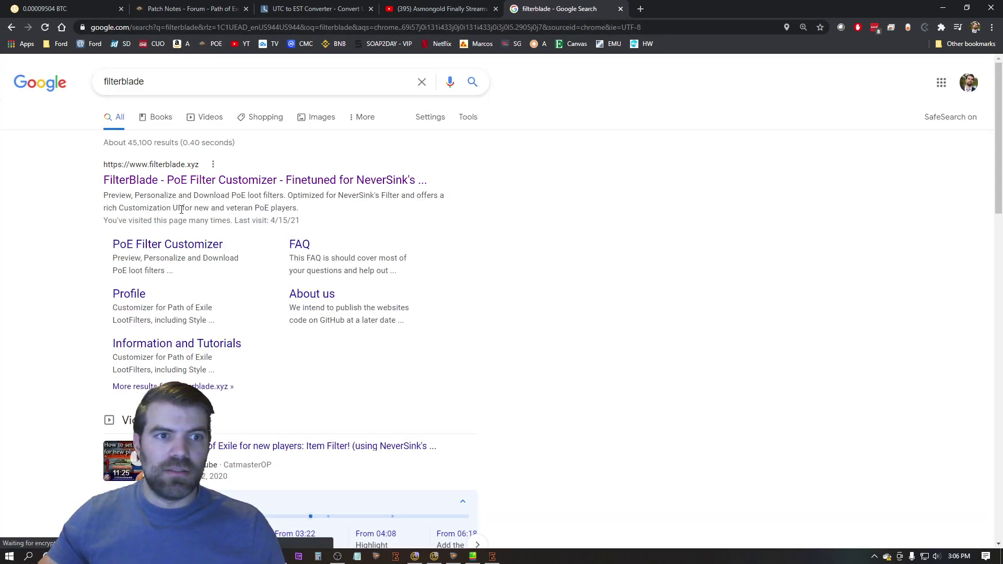
{"action": "left_click", "coordinate": [236, 181]}
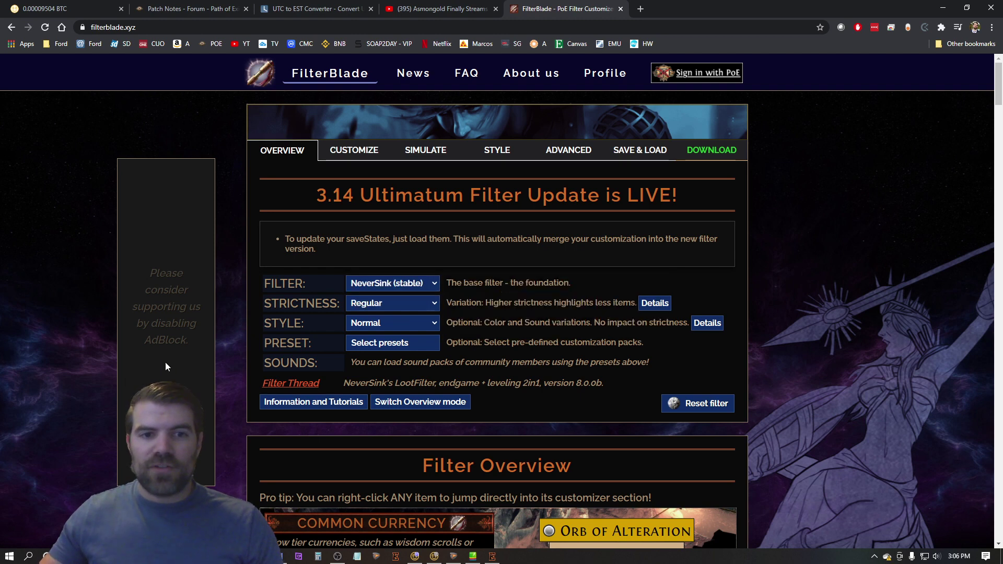
Step: Set the NeverSink filter strictness to Semi-Strict, browsing the style choices and presets without applying any
{"action": "left_click", "coordinate": [409, 302]}
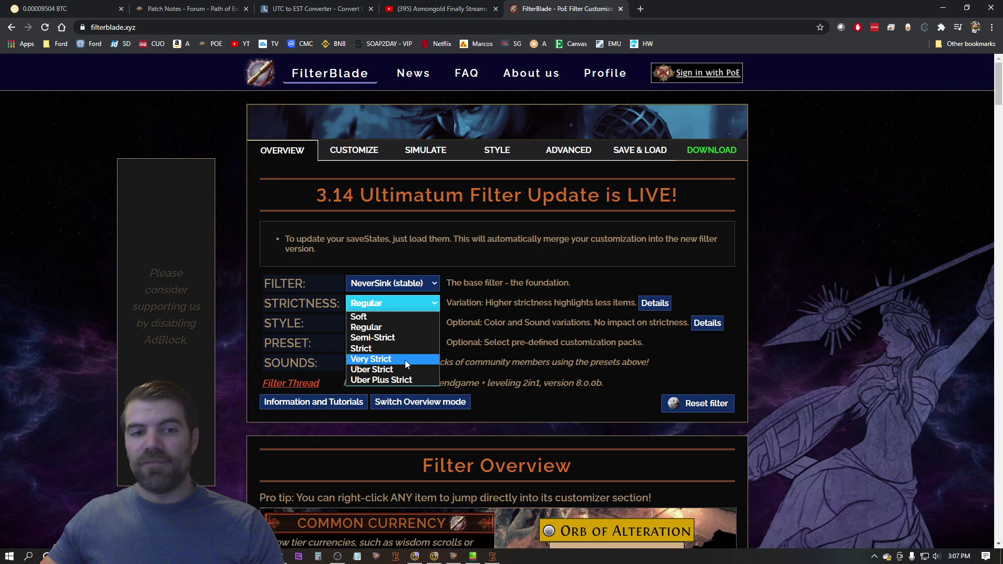
{"action": "left_click", "coordinate": [408, 337]}
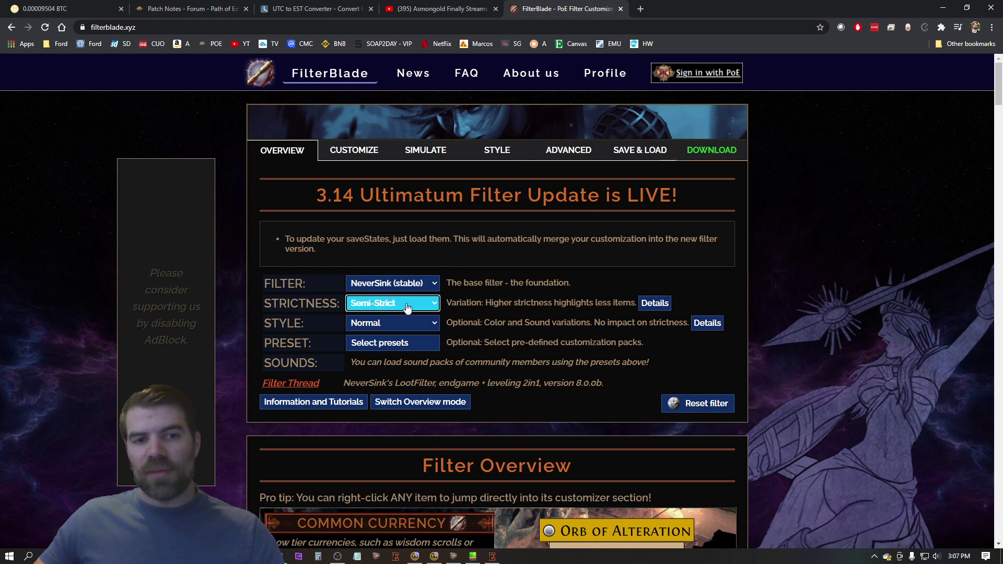
{"action": "left_click", "coordinate": [403, 325]}
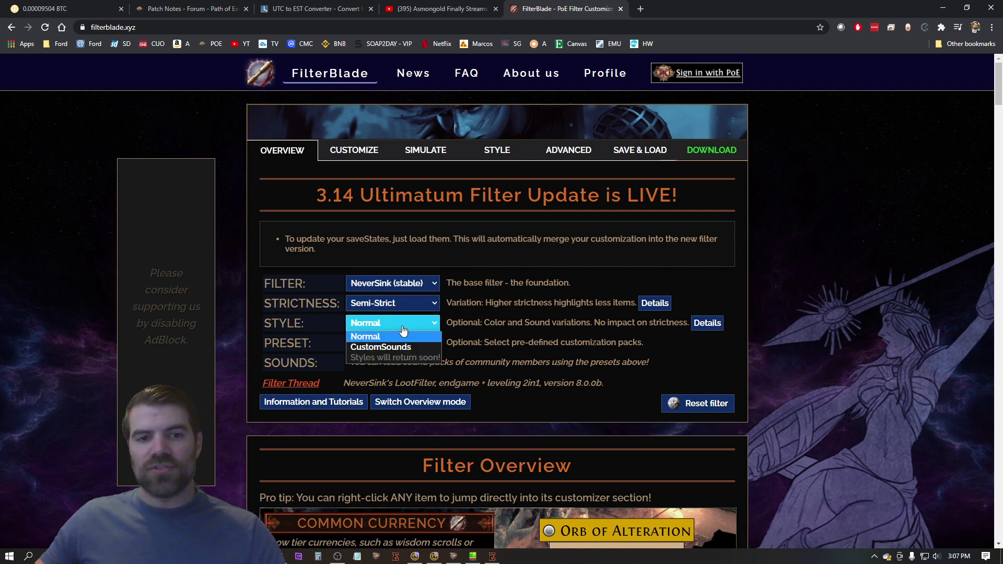
{"action": "left_click", "coordinate": [403, 328]}
{"action": "left_click", "coordinate": [401, 343]}
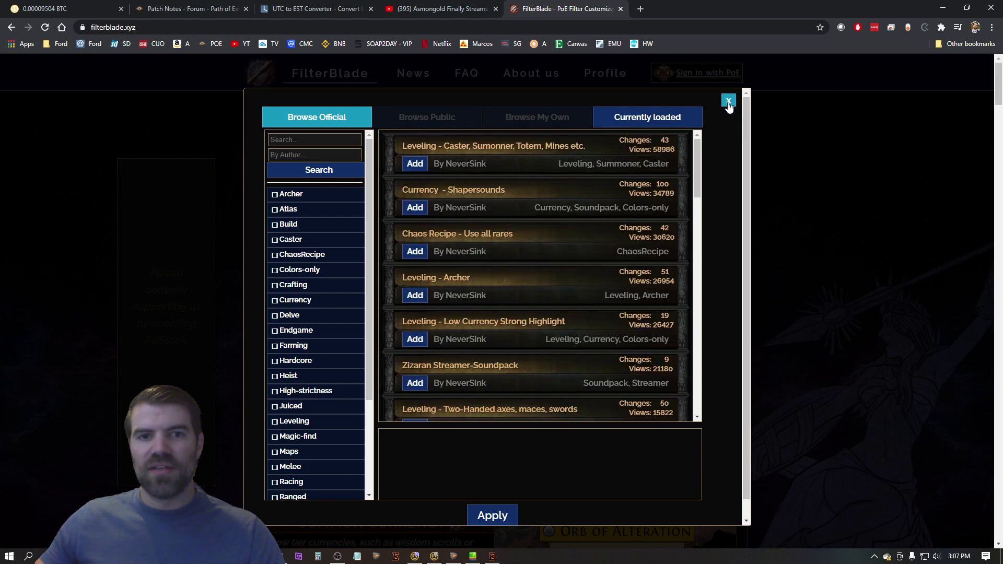
{"action": "left_click", "coordinate": [729, 103]}
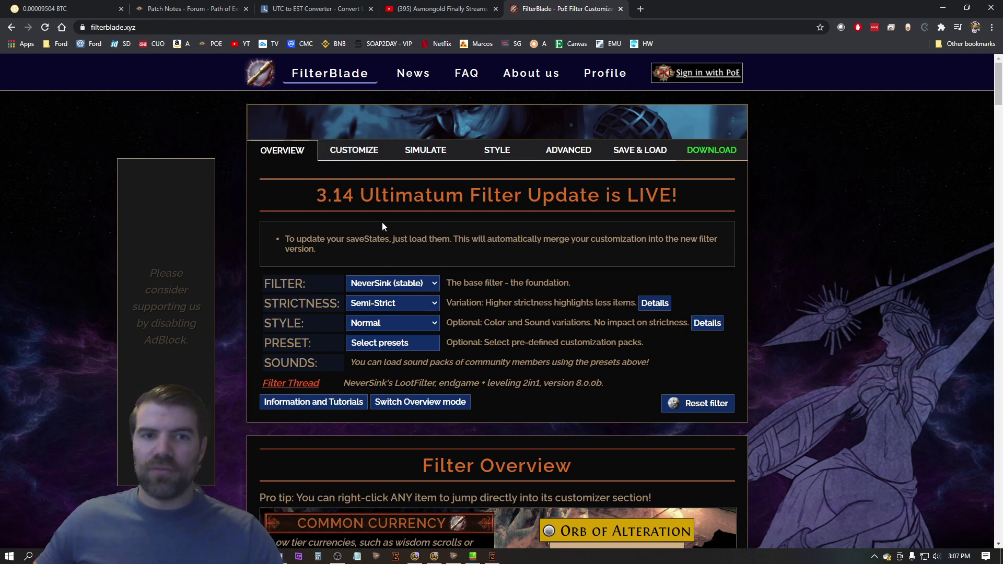
{"action": "left_click", "coordinate": [387, 303]}
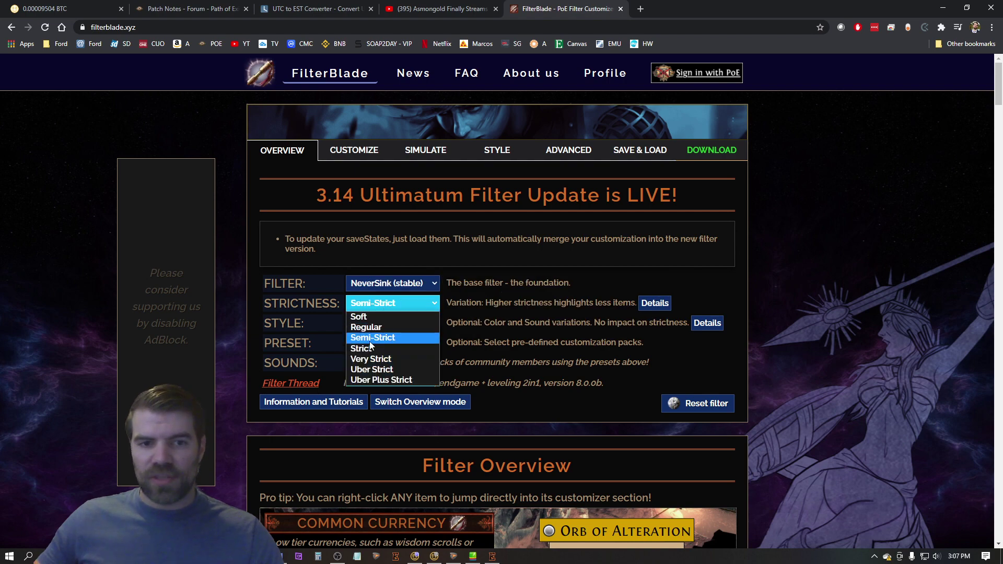
{"action": "left_click", "coordinate": [372, 346]}
Step: Expand Currency's General Currency tiers and auto-sort them by current value
{"action": "left_click", "coordinate": [361, 148]}
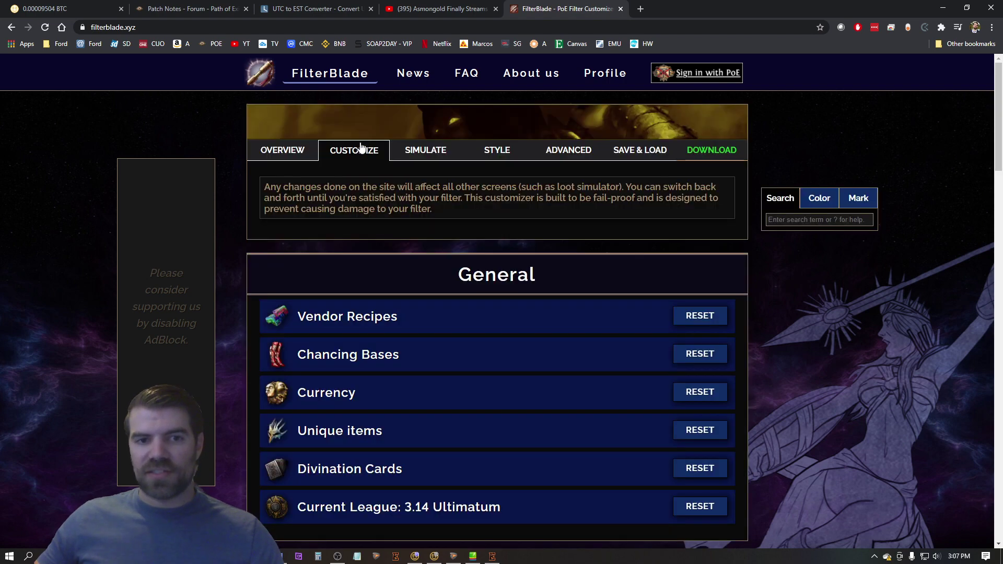
{"action": "scroll", "coordinate": [65, 360], "scroll_direction": "down", "scroll_amount": 1}
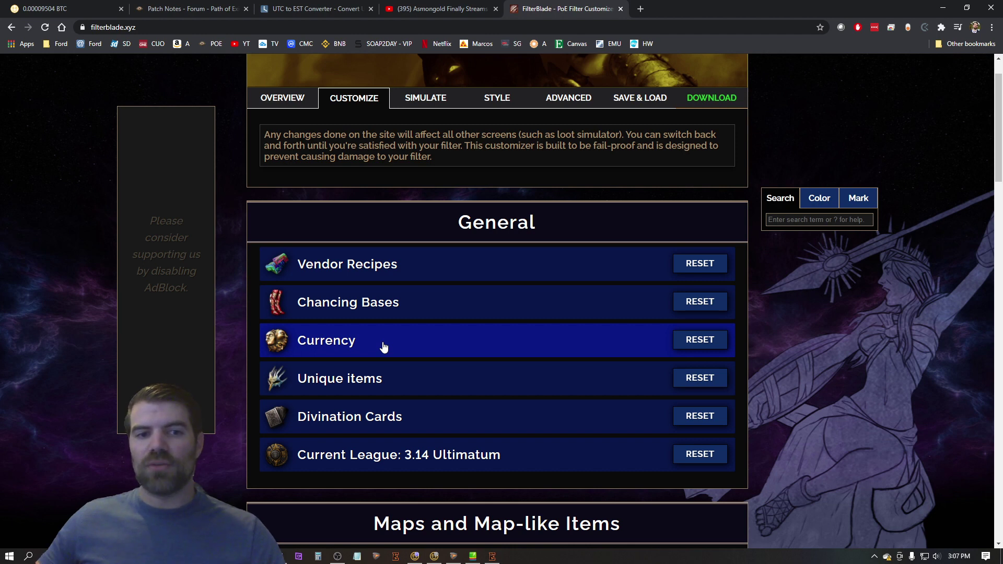
{"action": "left_click", "coordinate": [384, 347]}
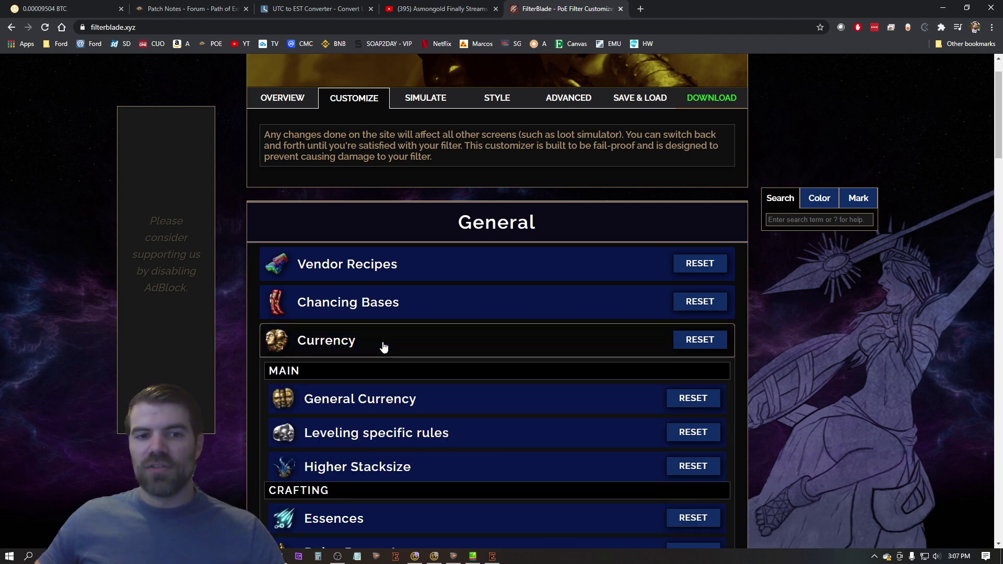
{"action": "scroll", "coordinate": [384, 346], "scroll_direction": "down", "scroll_amount": 1}
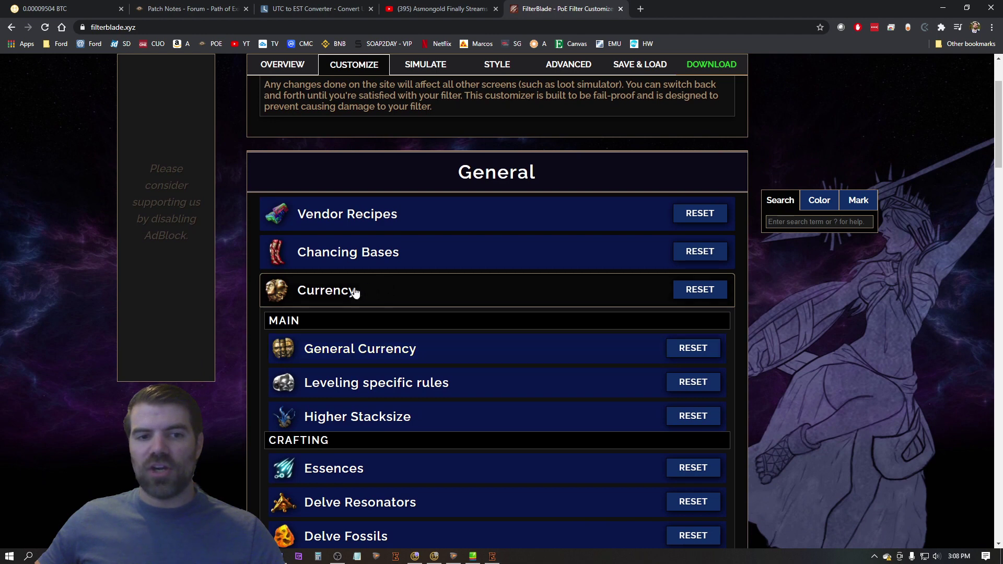
{"action": "scroll", "coordinate": [355, 292], "scroll_direction": "down", "scroll_amount": 1}
{"action": "left_click", "coordinate": [382, 307]}
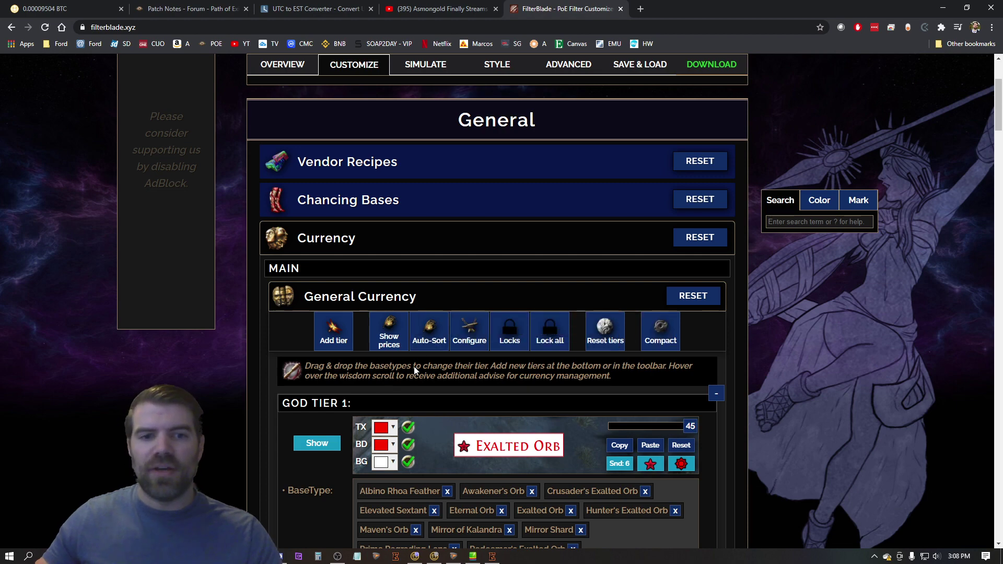
{"action": "left_click", "coordinate": [438, 343]}
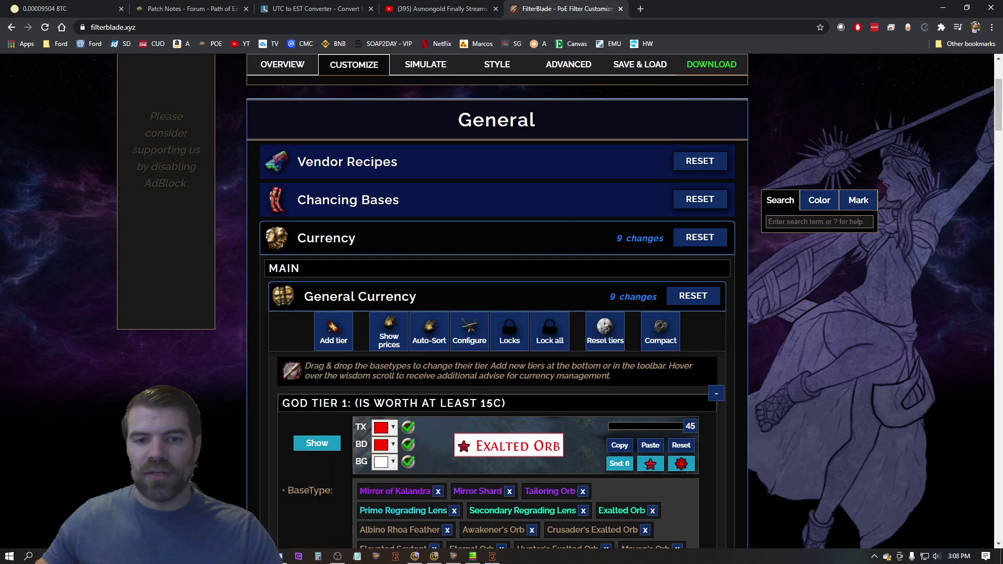
Step: Scroll through the re-sorted General Currency tiers and back up toward the Currency header
{"action": "scroll", "coordinate": [438, 343], "scroll_direction": "down", "scroll_amount": 1}
{"action": "scroll", "coordinate": [428, 342], "scroll_direction": "down", "scroll_amount": 2}
{"action": "scroll", "coordinate": [428, 342], "scroll_direction": "down", "scroll_amount": 3}
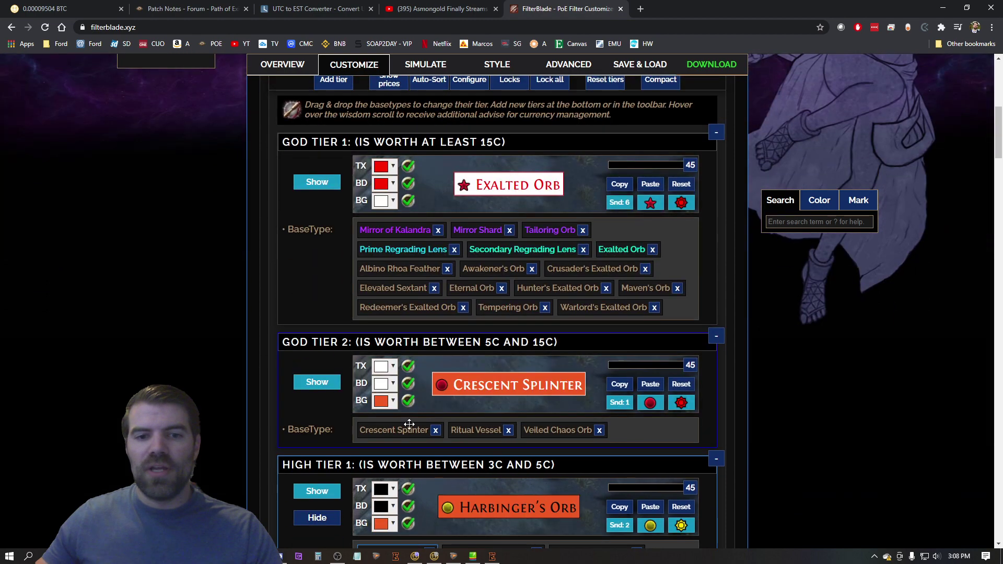
{"action": "scroll", "coordinate": [300, 437], "scroll_direction": "down", "scroll_amount": 3}
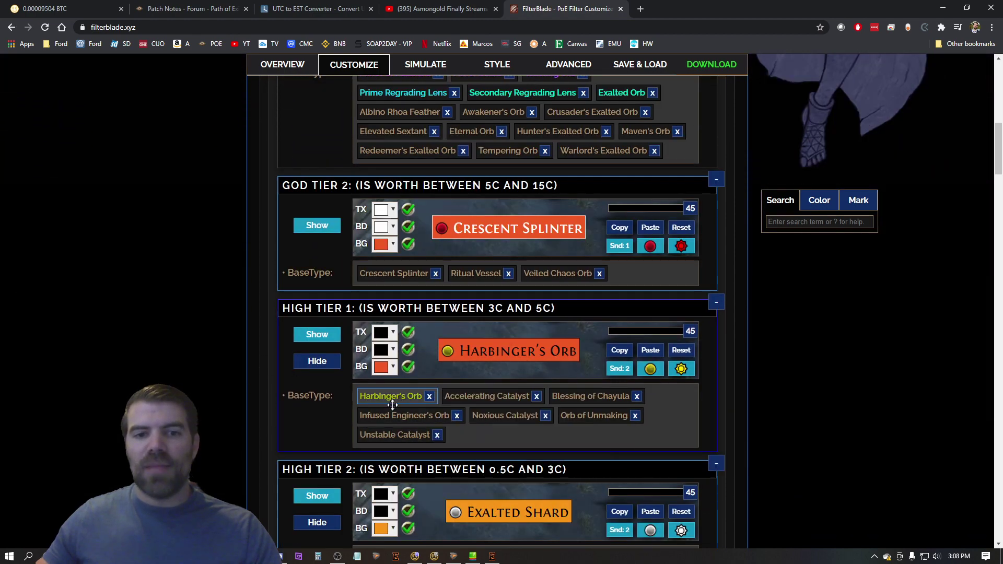
{"action": "scroll", "coordinate": [575, 214], "scroll_direction": "down", "scroll_amount": 4}
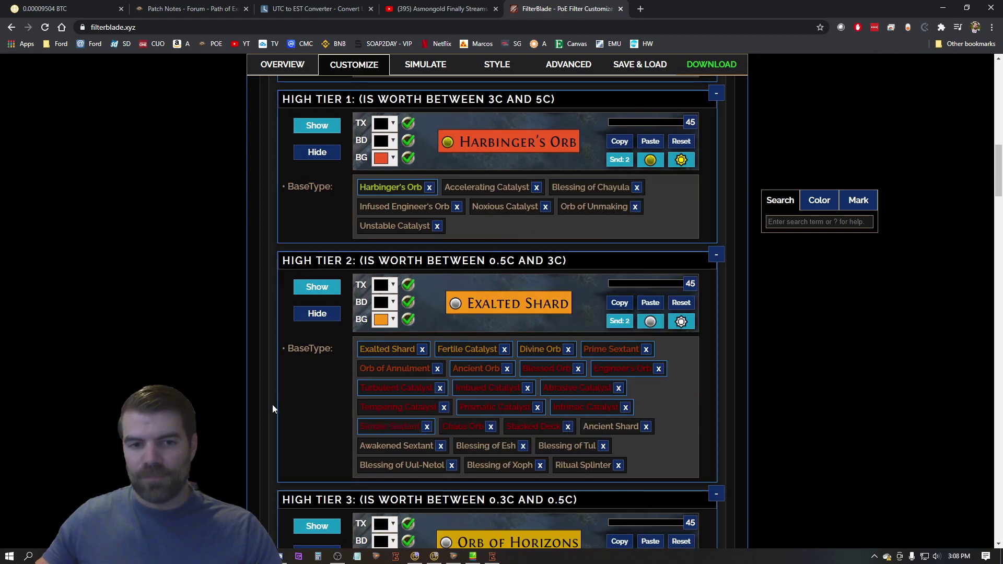
{"action": "scroll", "coordinate": [261, 405], "scroll_direction": "down", "scroll_amount": 5}
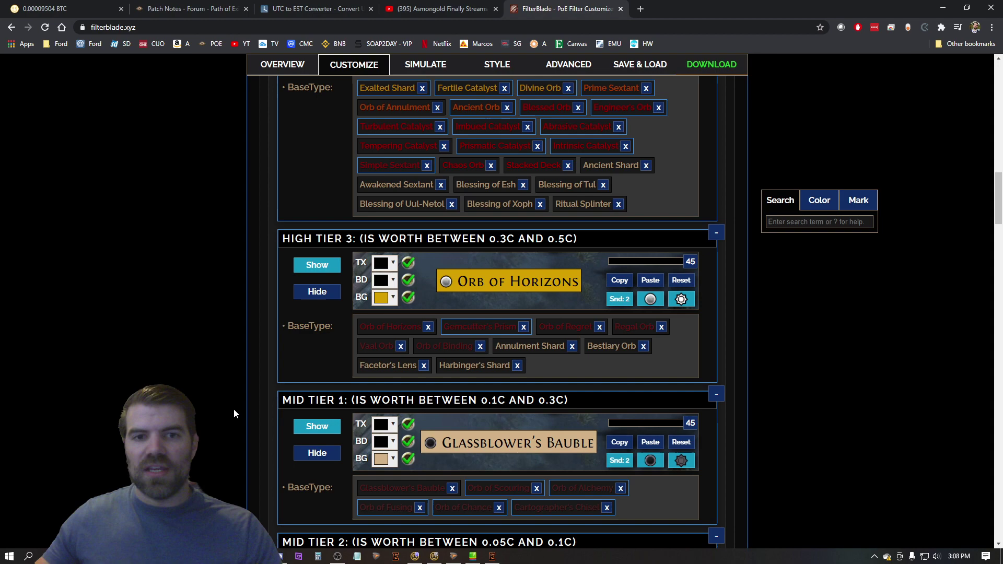
{"action": "scroll", "coordinate": [234, 413], "scroll_direction": "up", "scroll_amount": 3}
{"action": "scroll", "coordinate": [233, 413], "scroll_direction": "down", "scroll_amount": 3}
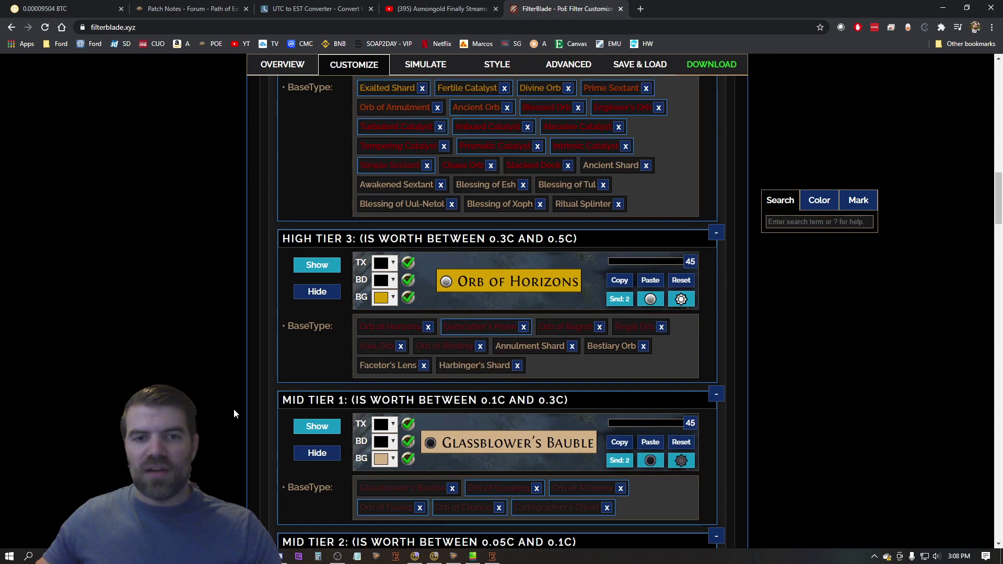
{"action": "scroll", "coordinate": [232, 414], "scroll_direction": "down", "scroll_amount": 6}
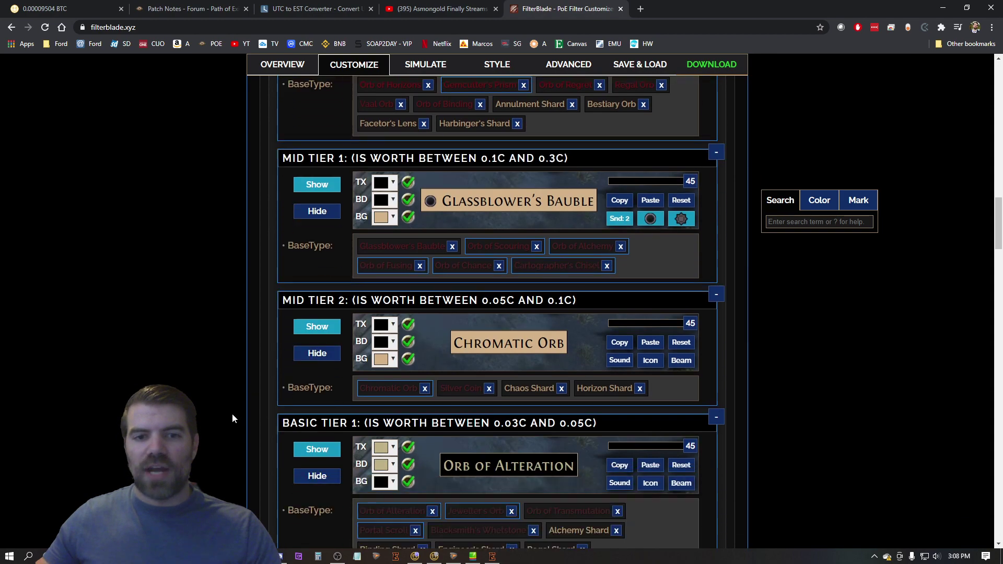
{"action": "scroll", "coordinate": [232, 414], "scroll_direction": "up", "scroll_amount": 20}
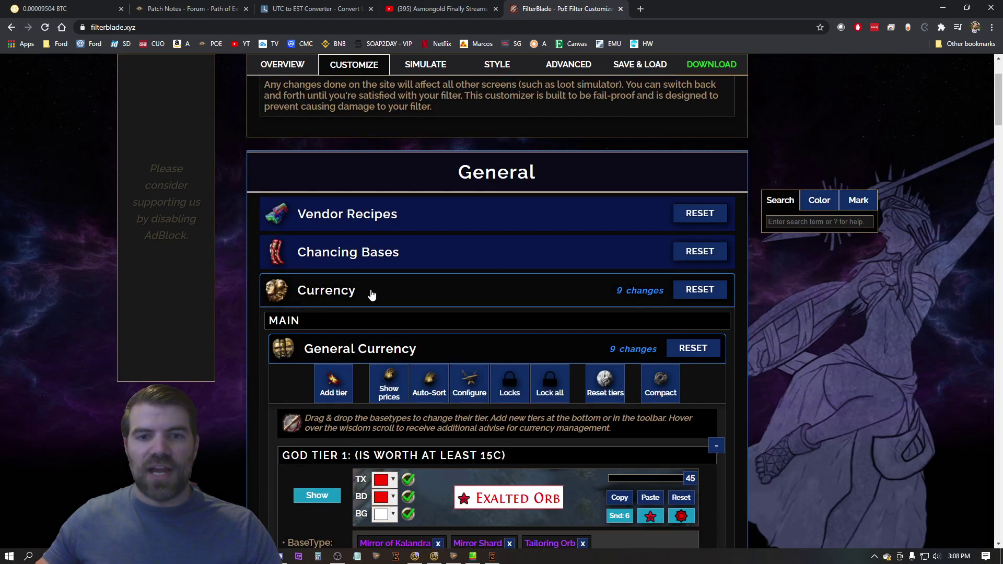
Step: Collapse Currency and auto-sort the Divination Cards tiers by market price
{"action": "left_click", "coordinate": [371, 294]}
{"action": "left_click", "coordinate": [367, 370]}
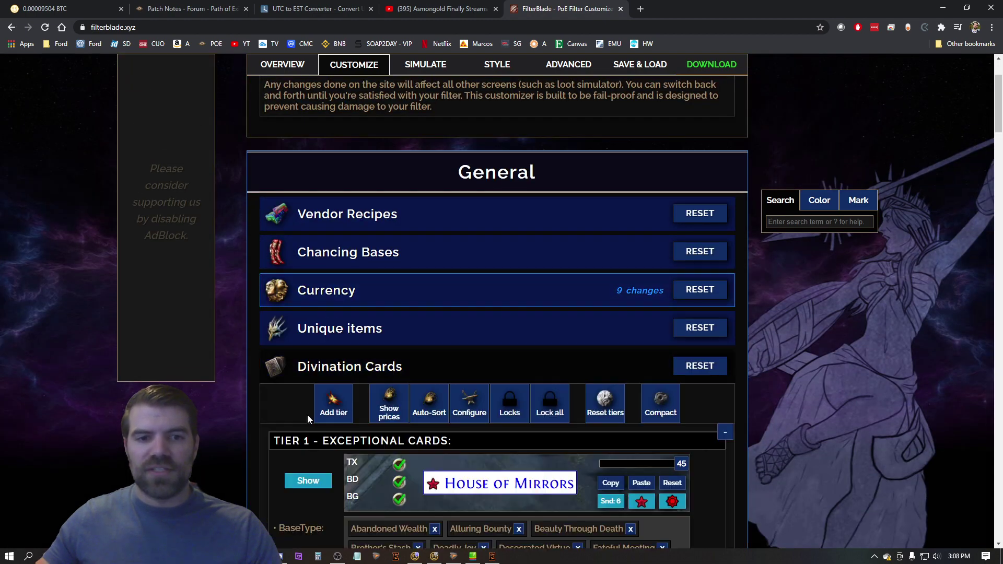
{"action": "scroll", "coordinate": [214, 449], "scroll_direction": "down", "scroll_amount": 2}
{"action": "left_click", "coordinate": [432, 306]}
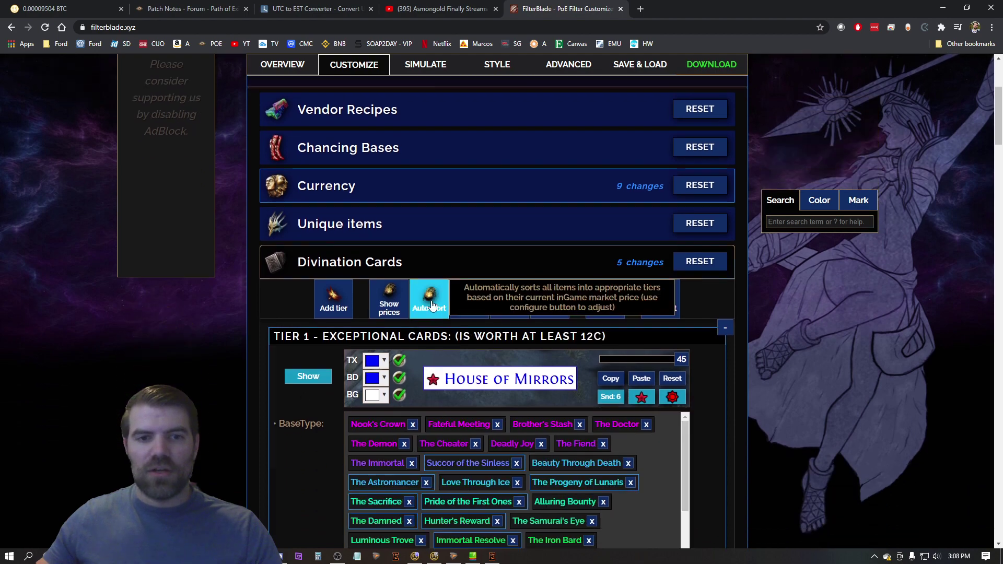
{"action": "scroll", "coordinate": [226, 439], "scroll_direction": "down", "scroll_amount": 5}
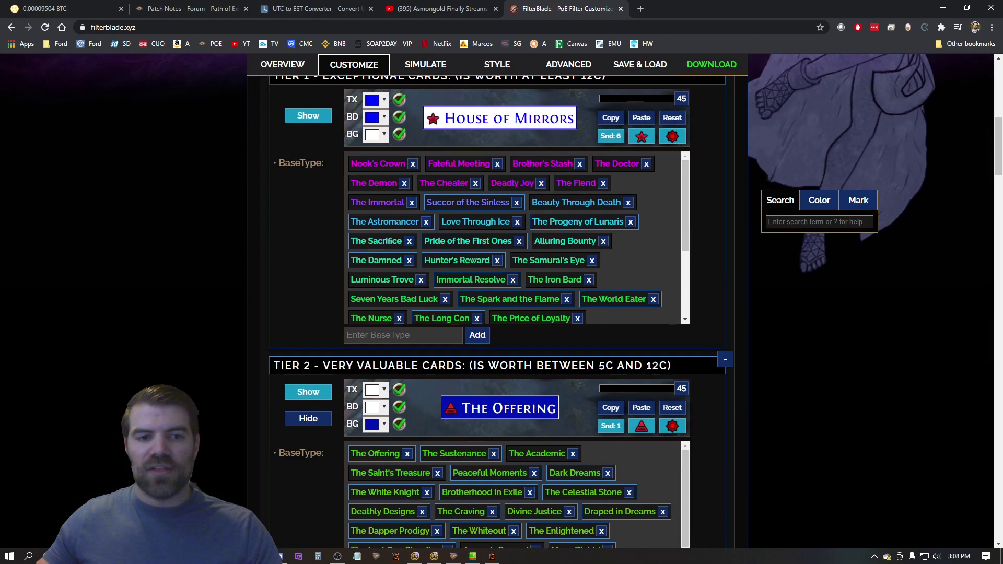
{"action": "scroll", "coordinate": [226, 439], "scroll_direction": "up", "scroll_amount": 5}
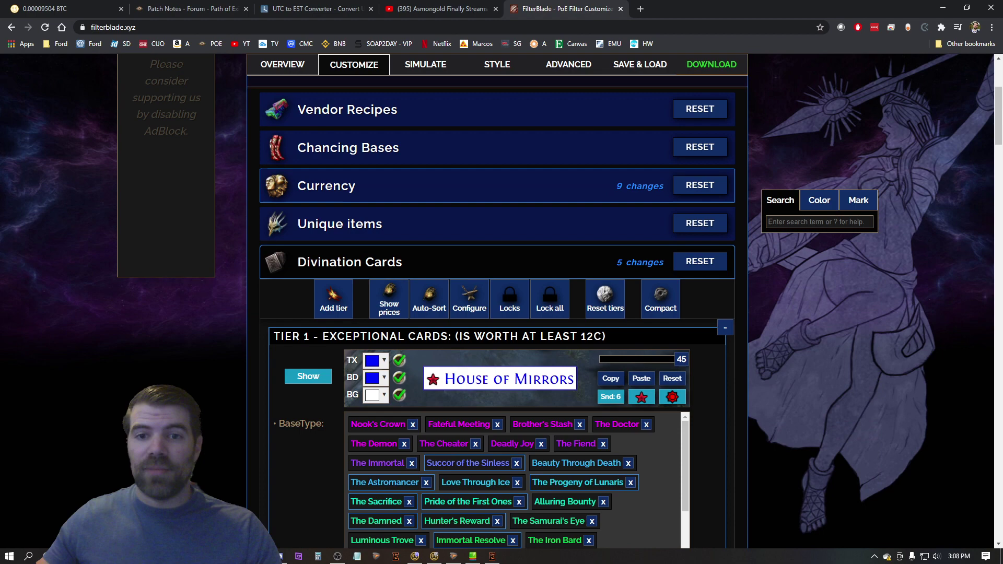
{"action": "scroll", "coordinate": [226, 439], "scroll_direction": "up", "scroll_amount": 3}
Step: Auto-sort Unique items by market price, then briefly look at Vendor Recipes and Maps - General Configuration
{"action": "left_click", "coordinate": [359, 379]}
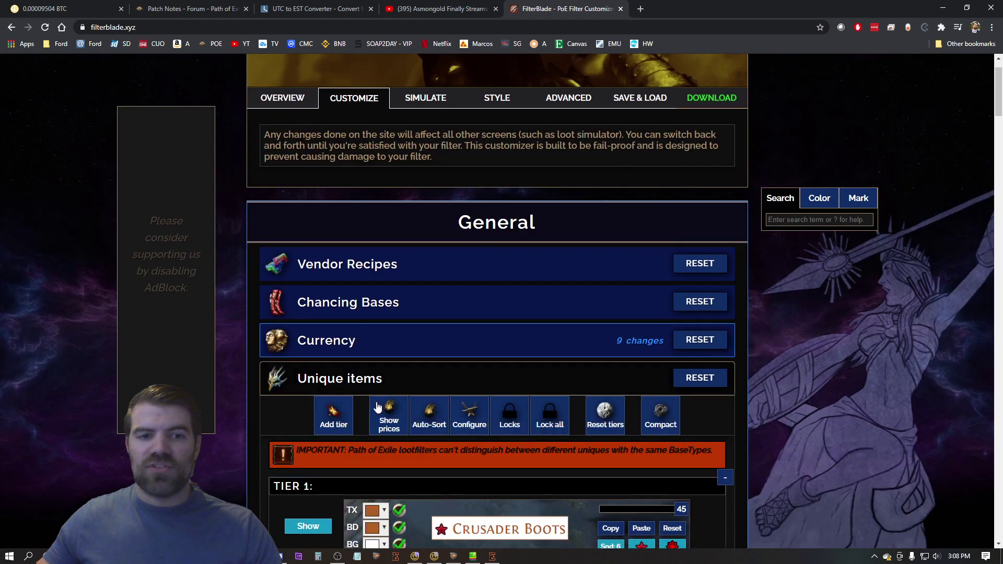
{"action": "left_click", "coordinate": [436, 421]}
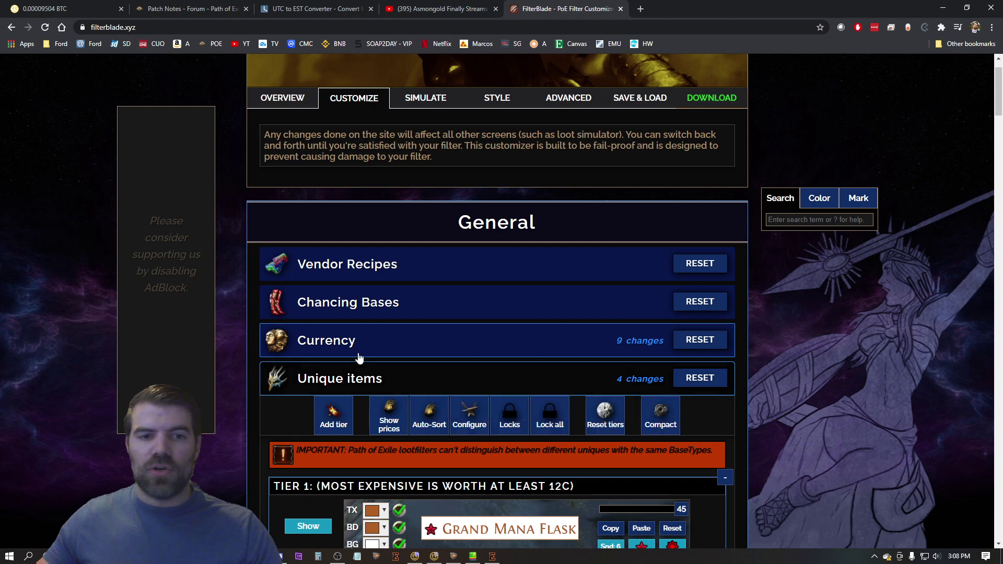
{"action": "left_click", "coordinate": [376, 306]}
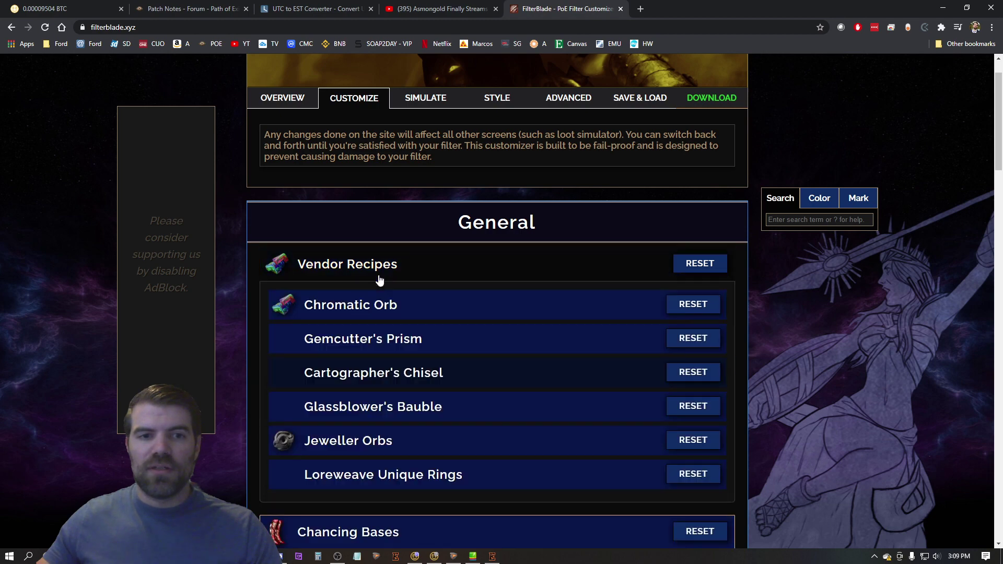
{"action": "left_click", "coordinate": [326, 273]}
{"action": "scroll", "coordinate": [327, 274], "scroll_direction": "down", "scroll_amount": 3}
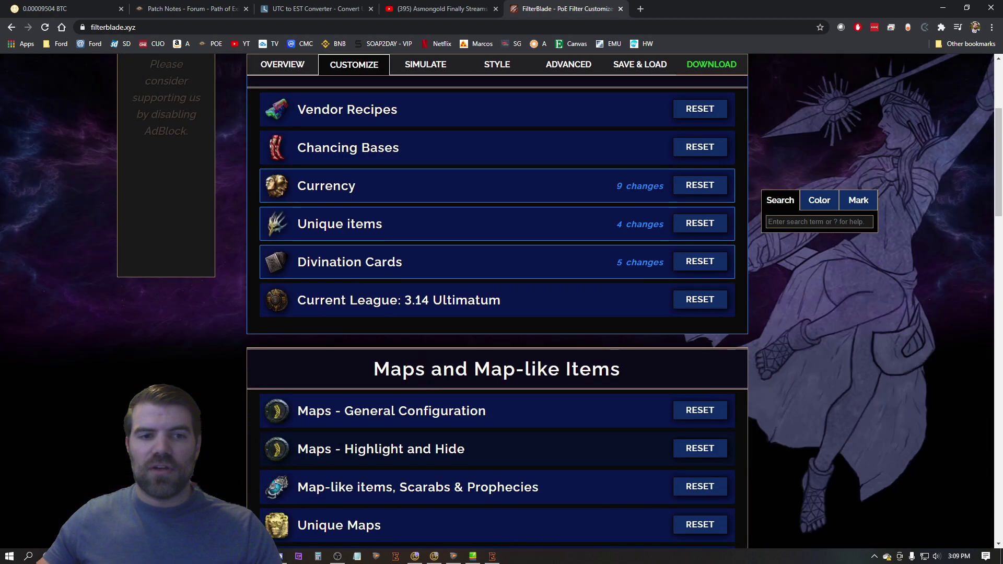
{"action": "scroll", "coordinate": [212, 406], "scroll_direction": "down", "scroll_amount": 2}
{"action": "left_click", "coordinate": [355, 314]}
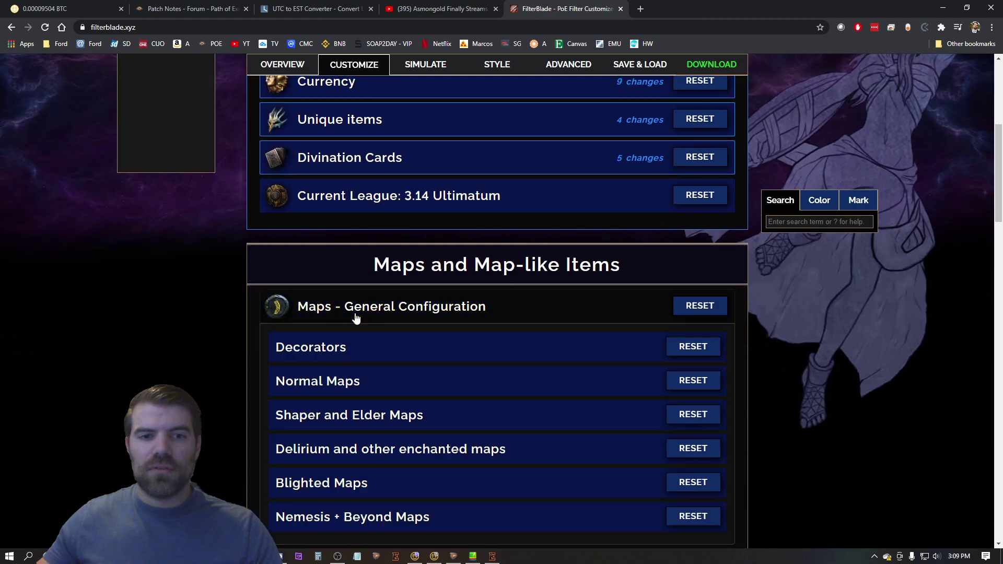
{"action": "left_click", "coordinate": [355, 316]}
{"action": "scroll", "coordinate": [206, 426], "scroll_direction": "up", "scroll_amount": 6}
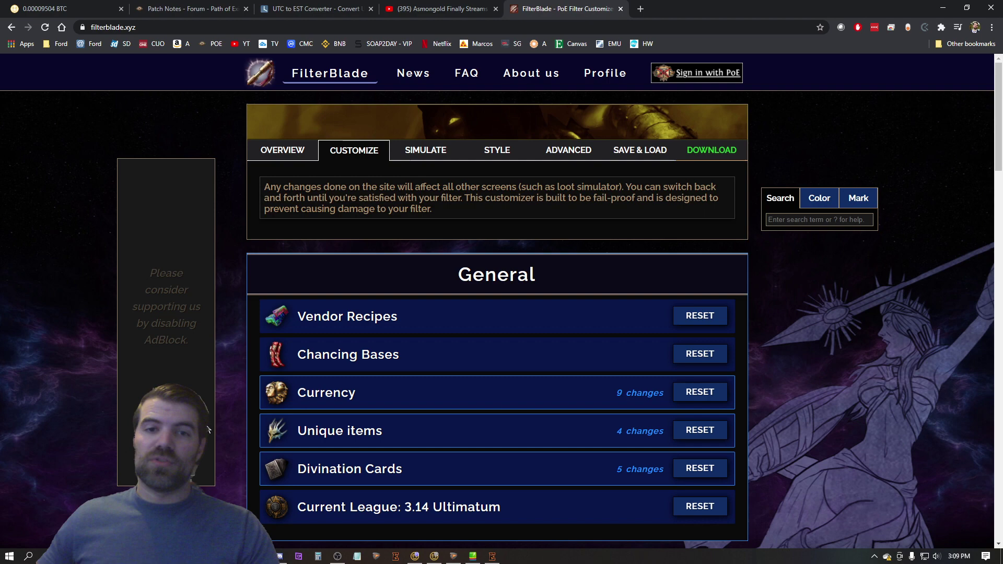
Step: Open the Simulate tab and generate four random sets of simulated loot
{"action": "left_click", "coordinate": [424, 154]}
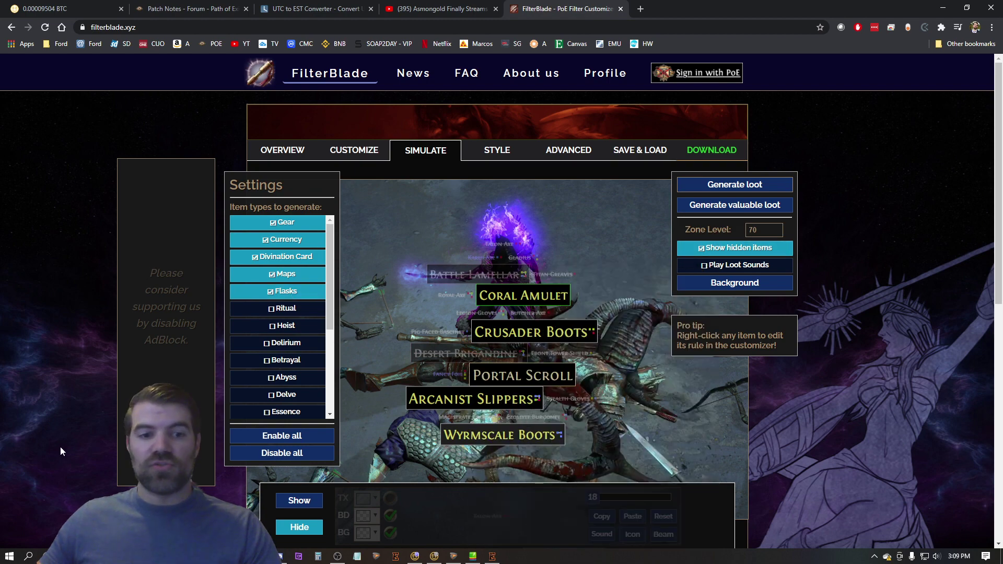
{"action": "scroll", "coordinate": [130, 480], "scroll_direction": "down", "scroll_amount": 1}
{"action": "scroll", "coordinate": [130, 475], "scroll_direction": "down", "scroll_amount": 3}
{"action": "scroll", "coordinate": [130, 476], "scroll_direction": "up", "scroll_amount": 2}
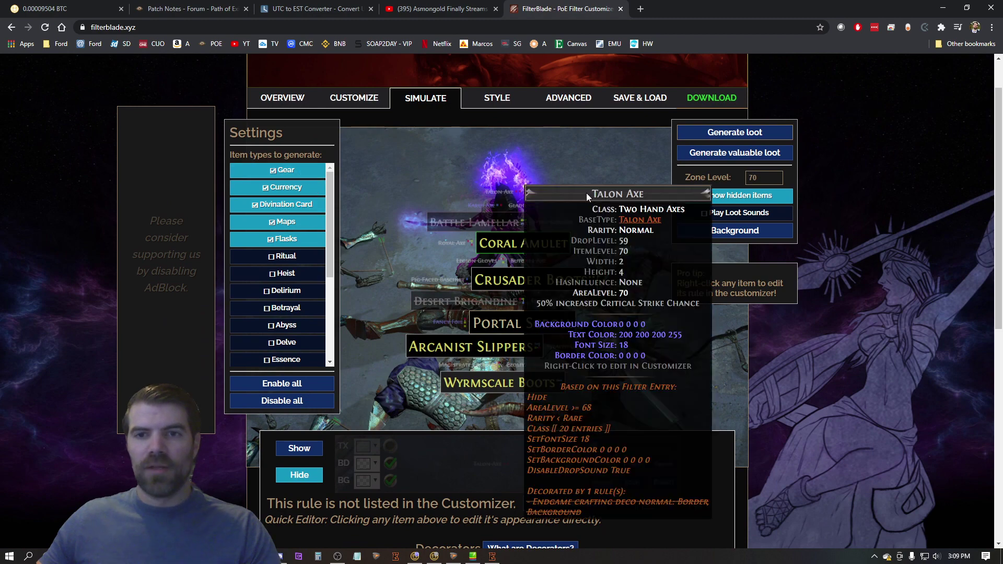
{"action": "left_click", "coordinate": [759, 140]}
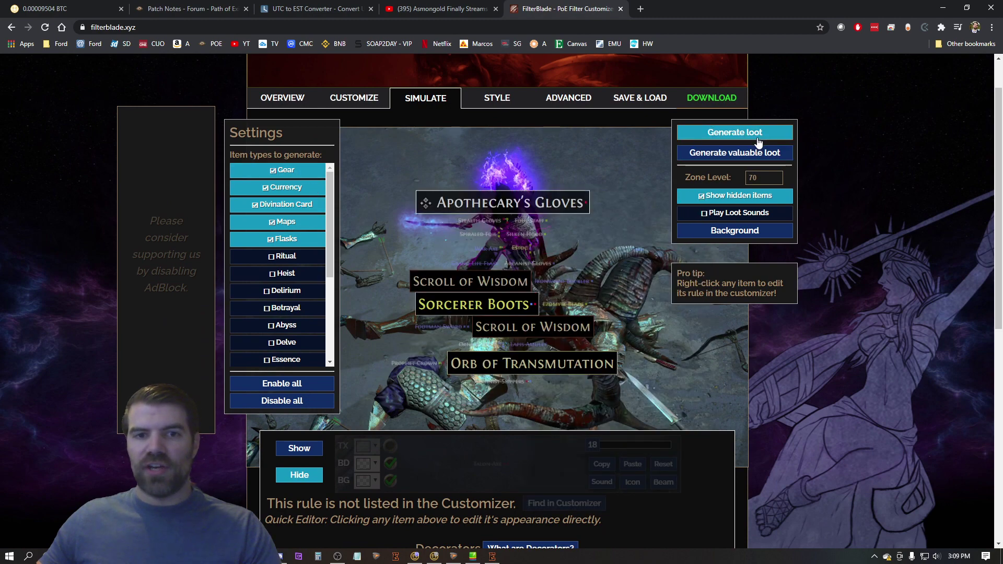
{"action": "left_click", "coordinate": [759, 141]}
{"action": "left_click", "coordinate": [758, 140]}
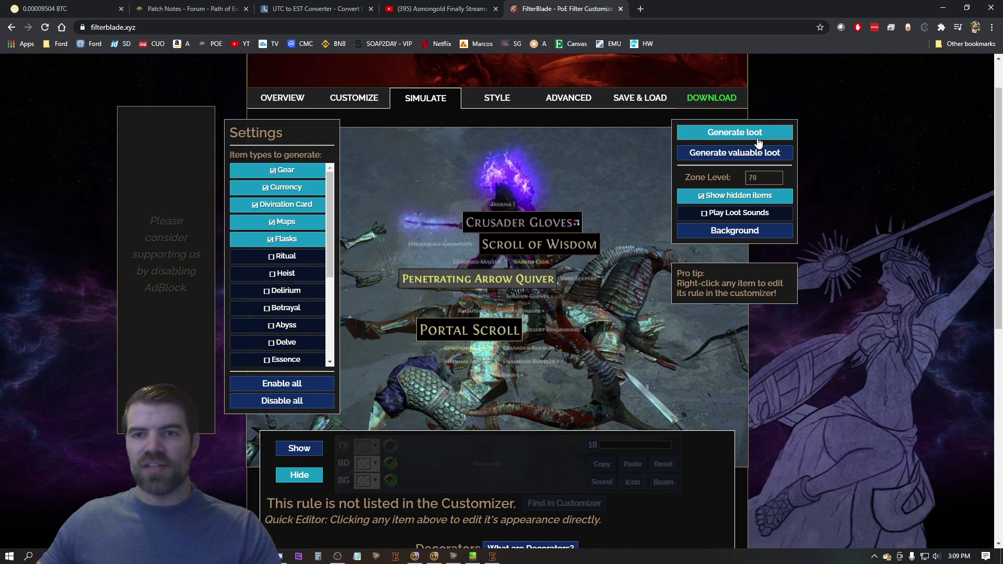
{"action": "left_click", "coordinate": [758, 140]}
Step: Generate three sets of valuable loot and inspect item labels like Promenade Map and The Admirer
{"action": "left_click", "coordinate": [759, 152]}
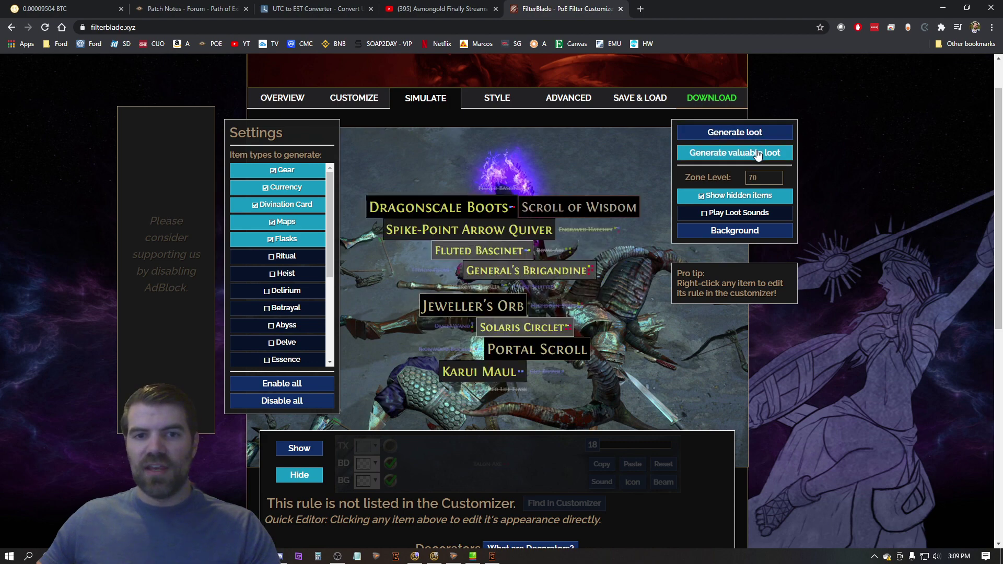
{"action": "left_click", "coordinate": [758, 152]}
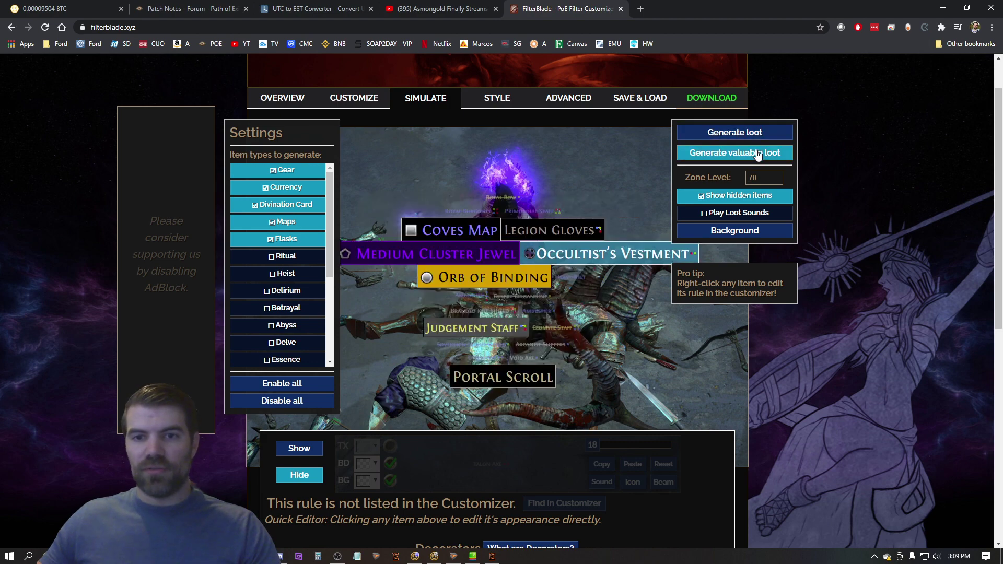
{"action": "left_click", "coordinate": [758, 152]}
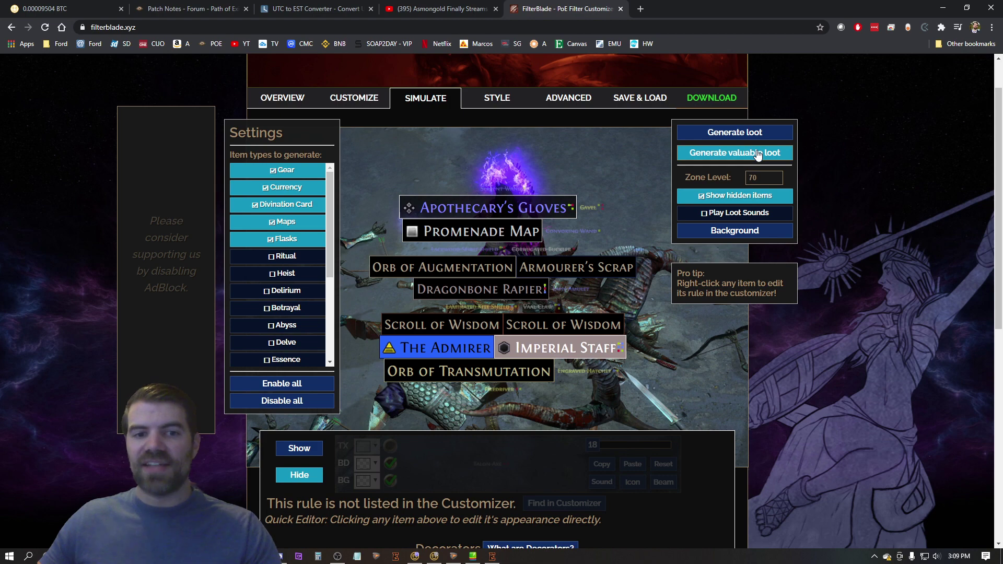
{"action": "mouse_move", "coordinate": [435, 350]}
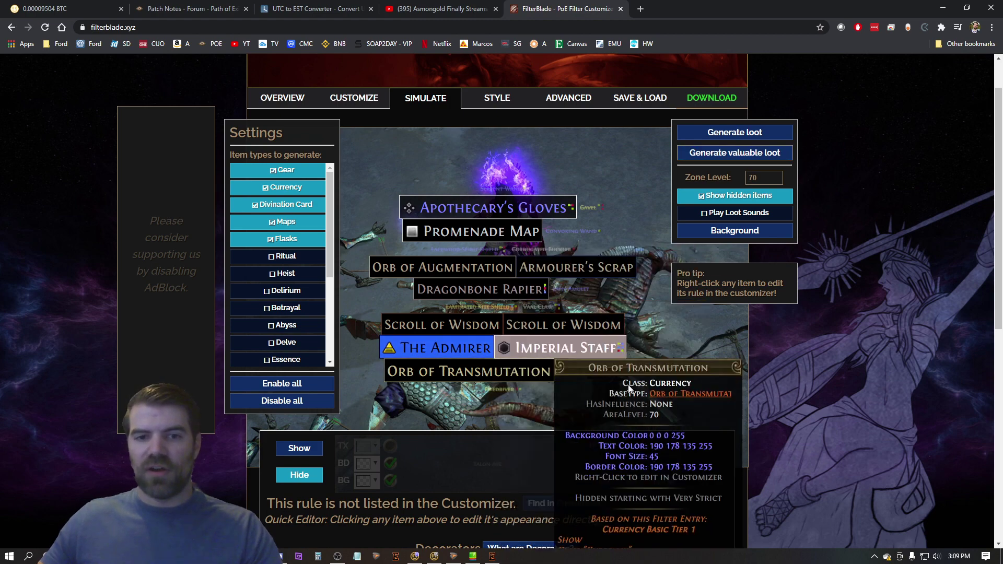
{"action": "mouse_move", "coordinate": [604, 349]}
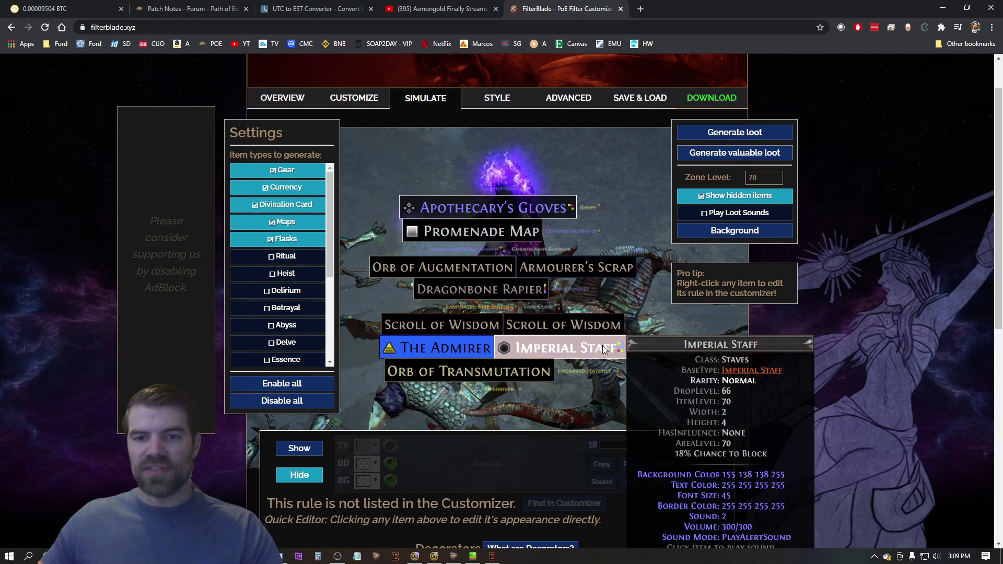
Step: Look over the Style, Advanced and Customize tabs, ending on the Save & Load slots
{"action": "left_click", "coordinate": [502, 106]}
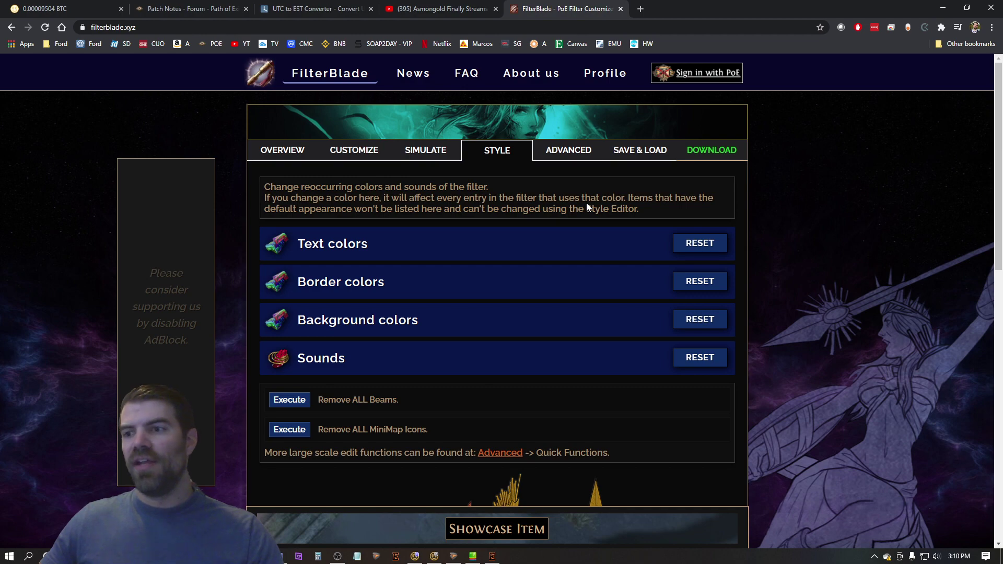
{"action": "left_click", "coordinate": [579, 154]}
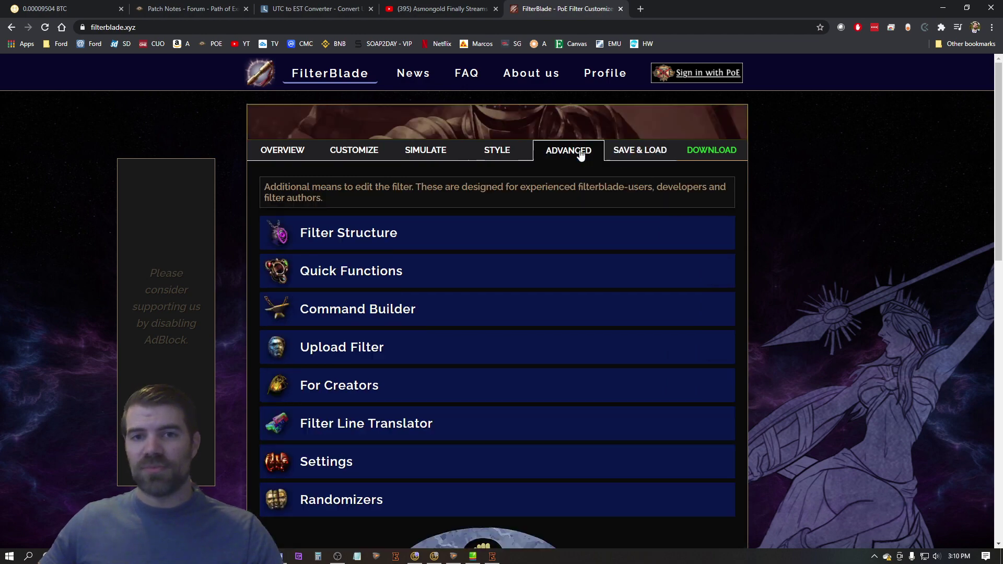
{"action": "left_click", "coordinate": [360, 152]}
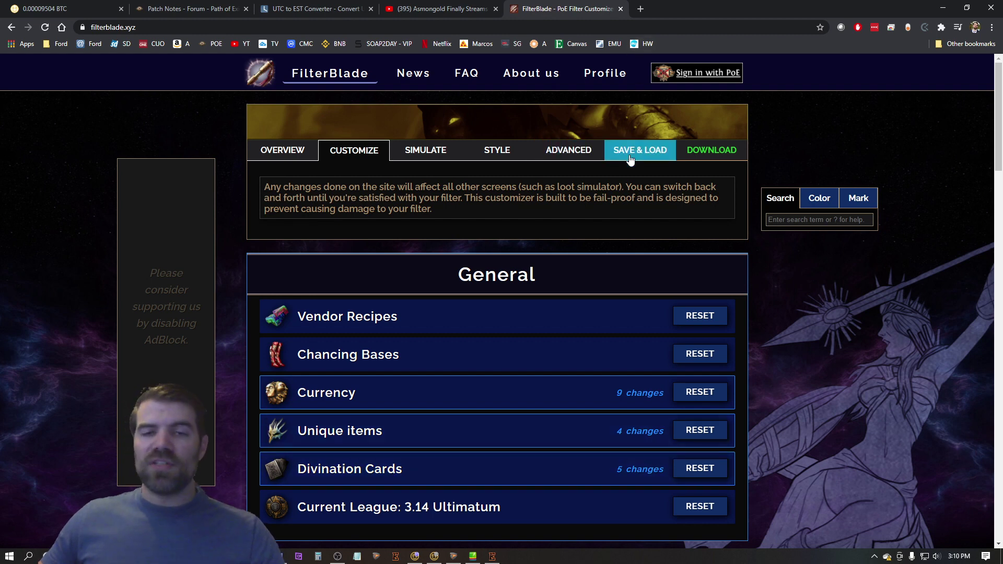
{"action": "left_click", "coordinate": [663, 152]}
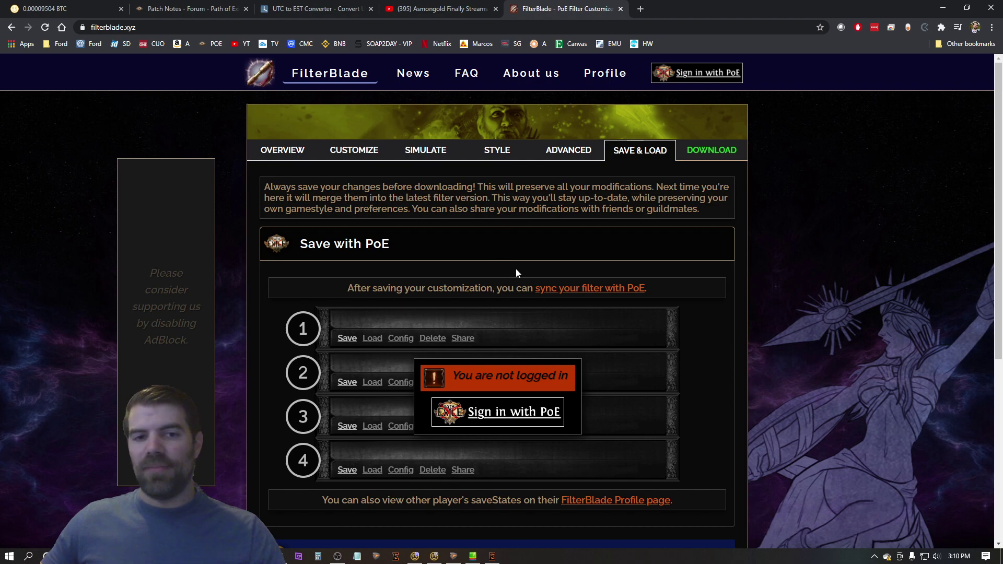
Step: Name the filter '3.14 SS' on the Download tab and download the file
{"action": "left_click", "coordinate": [727, 151]}
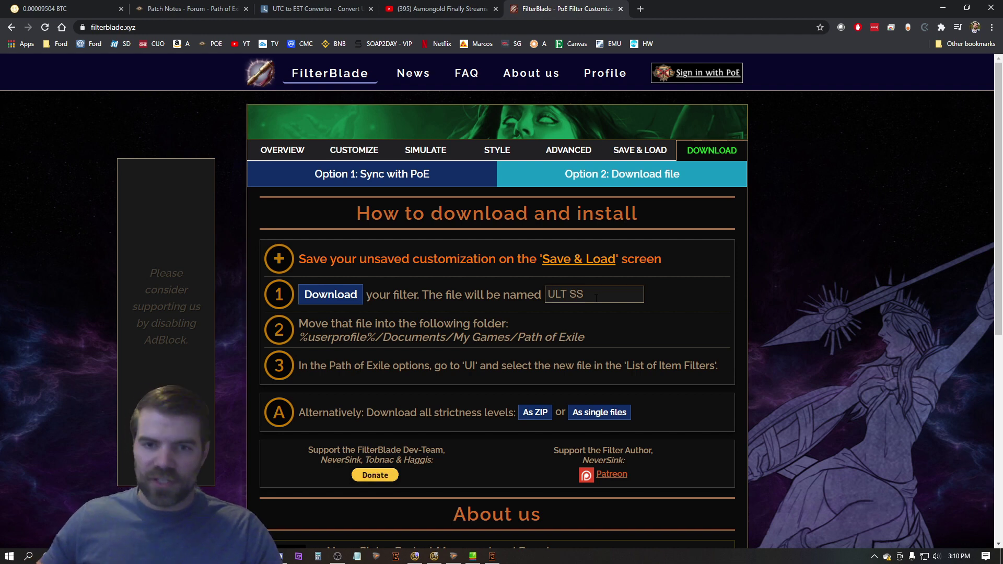
{"action": "left_click_drag", "start_coordinate": [609, 293], "coordinate": [470, 297]}
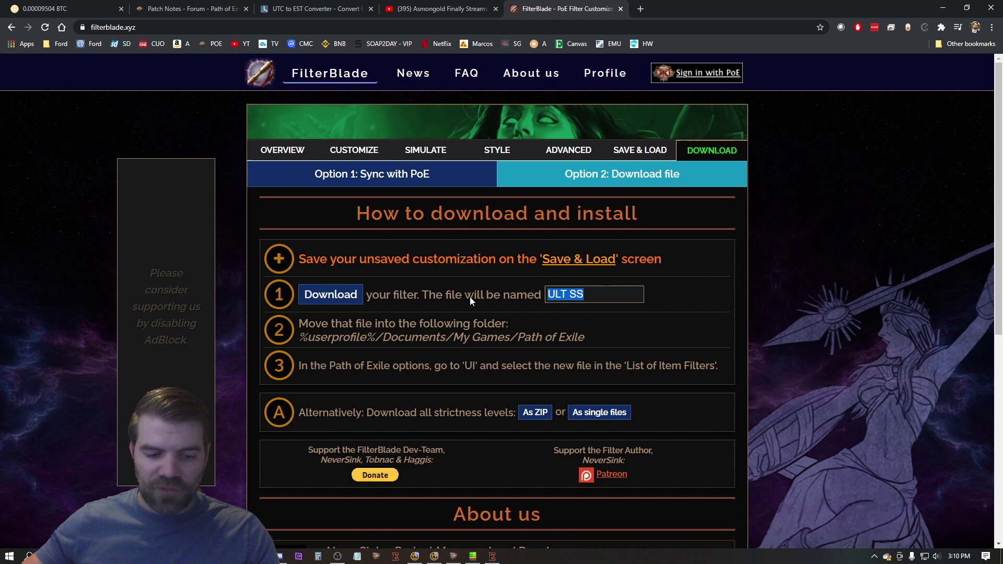
{"action": "type", "text": "3.14"}
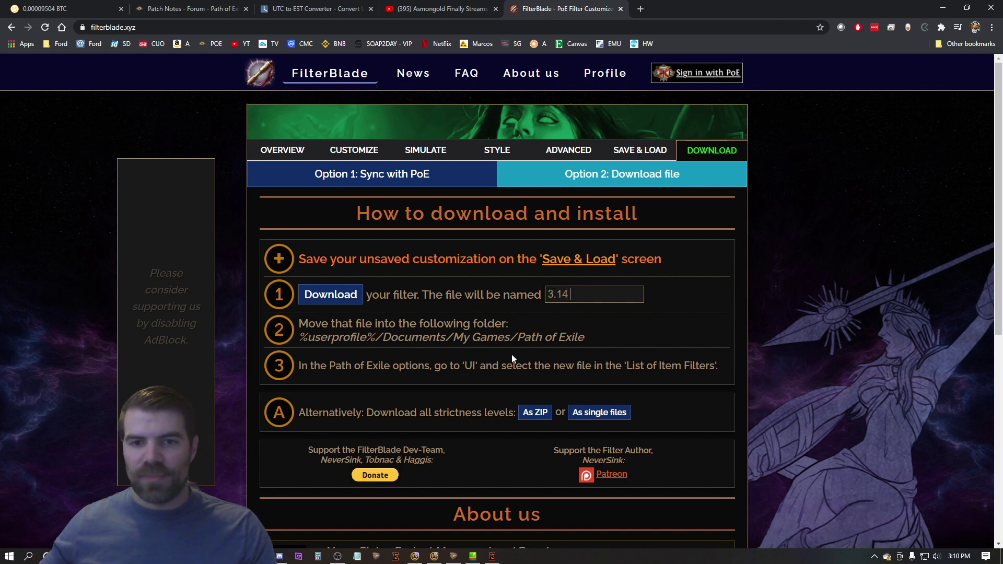
{"action": "type", "text": " SS"}
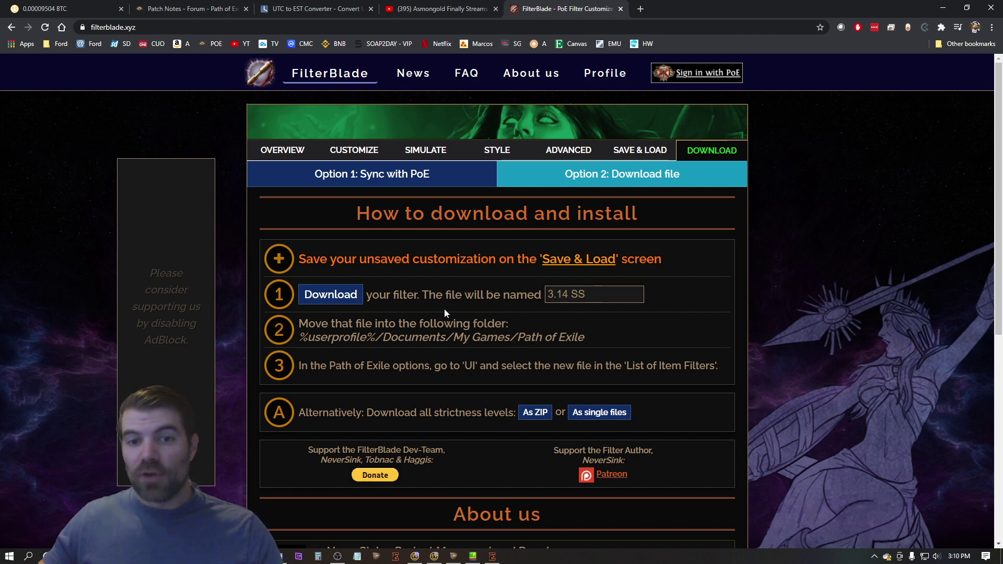
{"action": "left_click", "coordinate": [338, 296]}
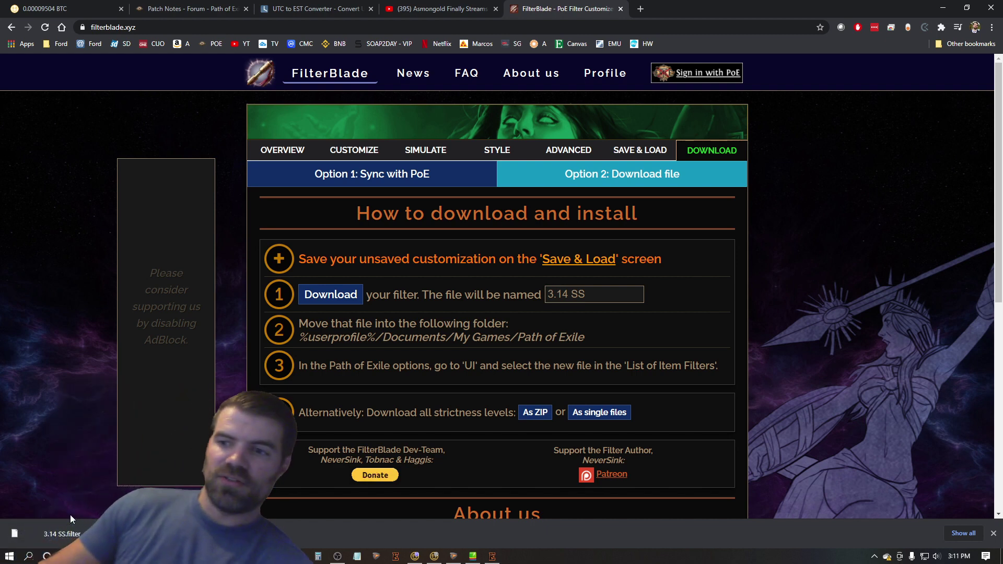
Step: Show the downloaded 3.14 SS.filter in its folder and cut it
{"action": "right_click", "coordinate": [43, 529]}
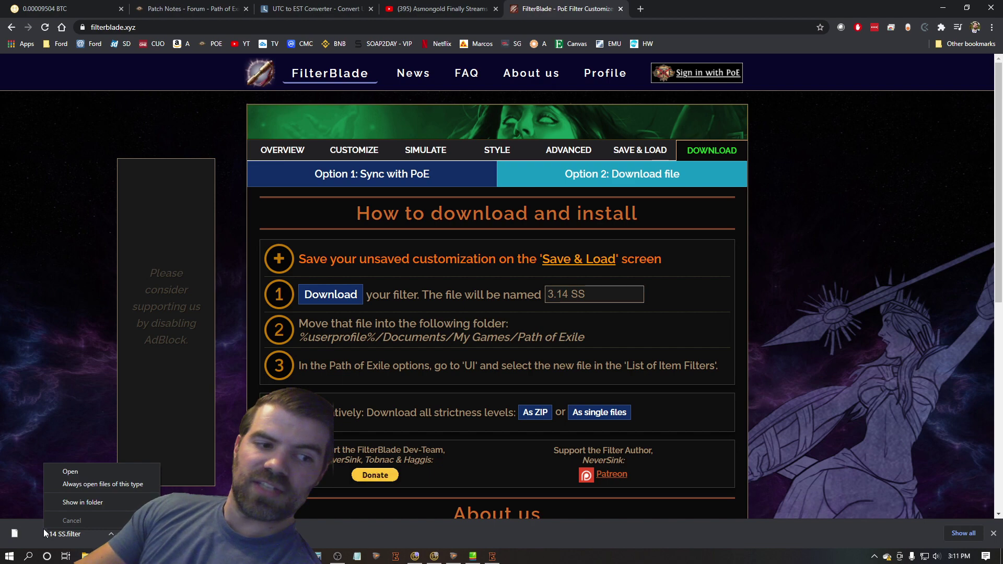
{"action": "left_click", "coordinate": [78, 503]}
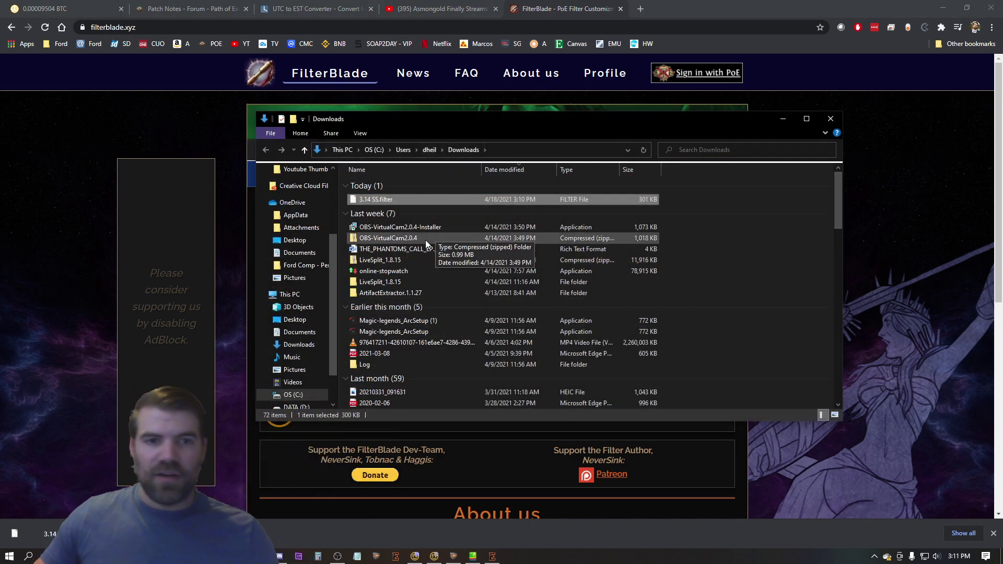
{"action": "right_click", "coordinate": [393, 199]}
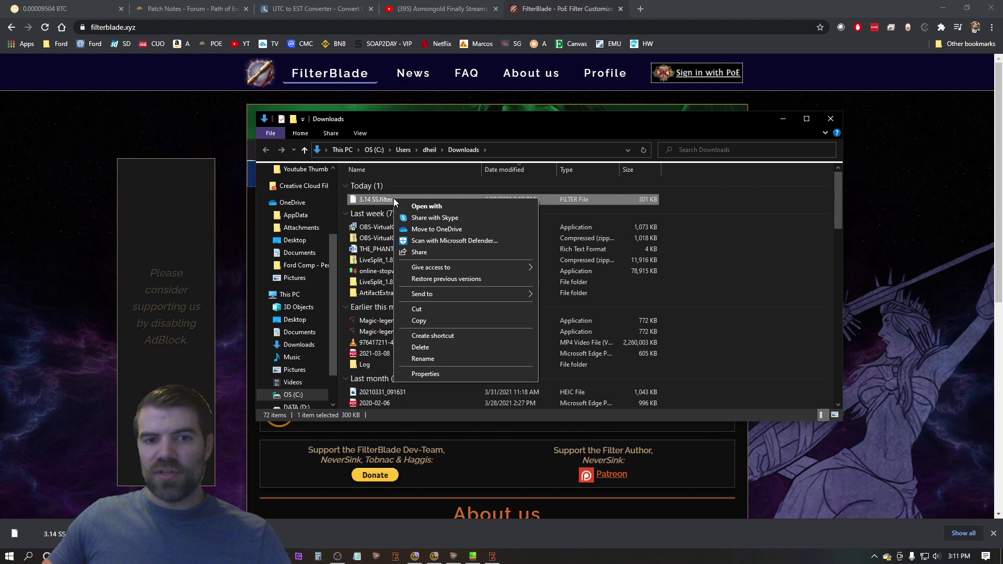
{"action": "left_click", "coordinate": [435, 309]}
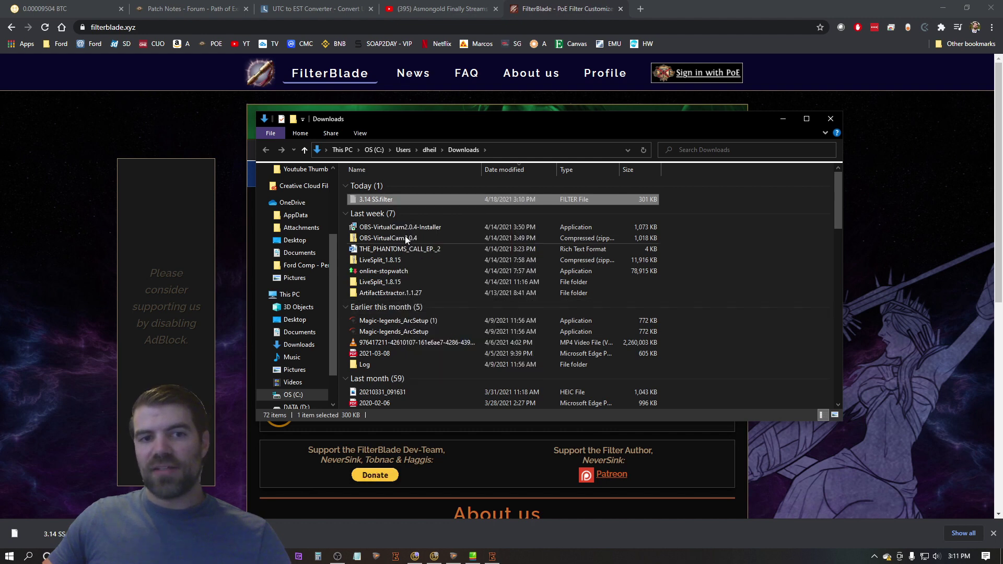
Step: Paste the filter into Documents > My Games > Path of Exile and close Explorer
{"action": "scroll", "coordinate": [292, 282], "scroll_direction": "up", "scroll_amount": 3}
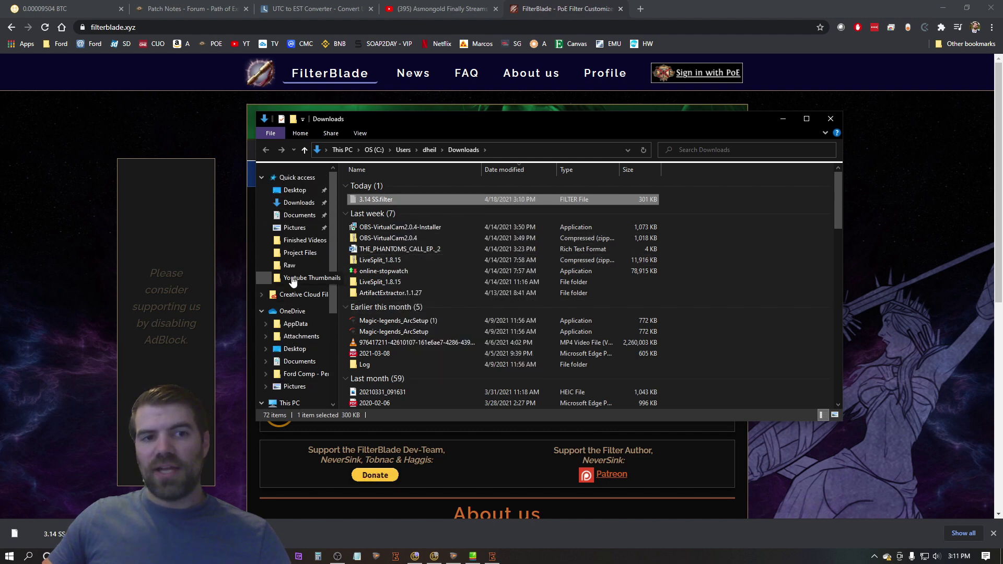
{"action": "scroll", "coordinate": [293, 282], "scroll_direction": "down", "scroll_amount": 3}
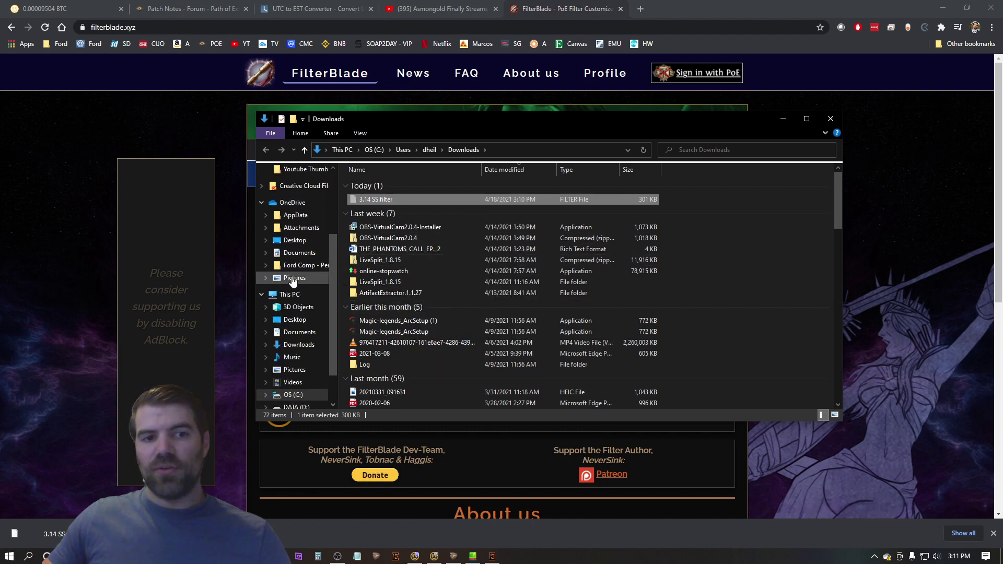
{"action": "left_click", "coordinate": [302, 333]}
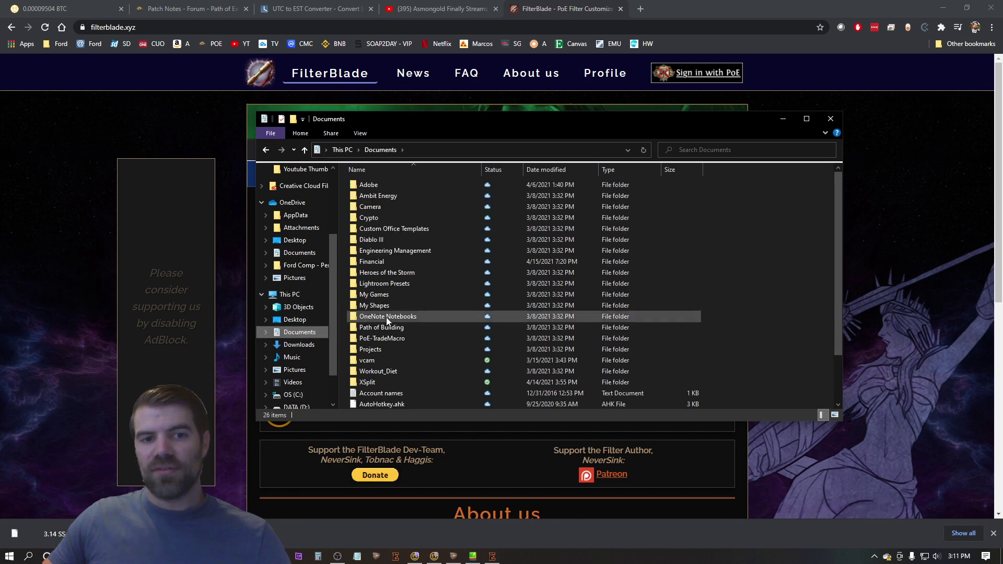
{"action": "double_click", "coordinate": [373, 294]}
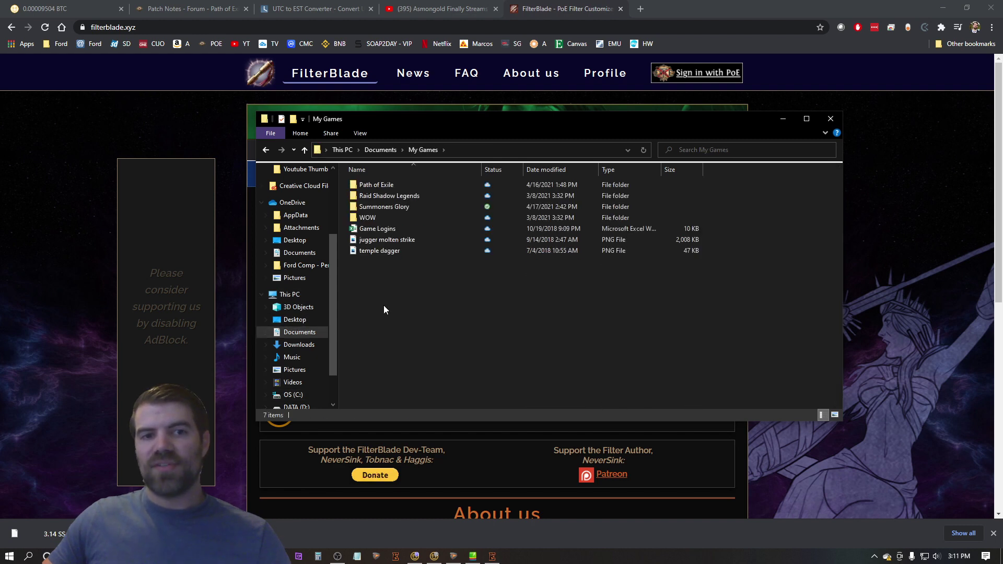
{"action": "double_click", "coordinate": [383, 185]}
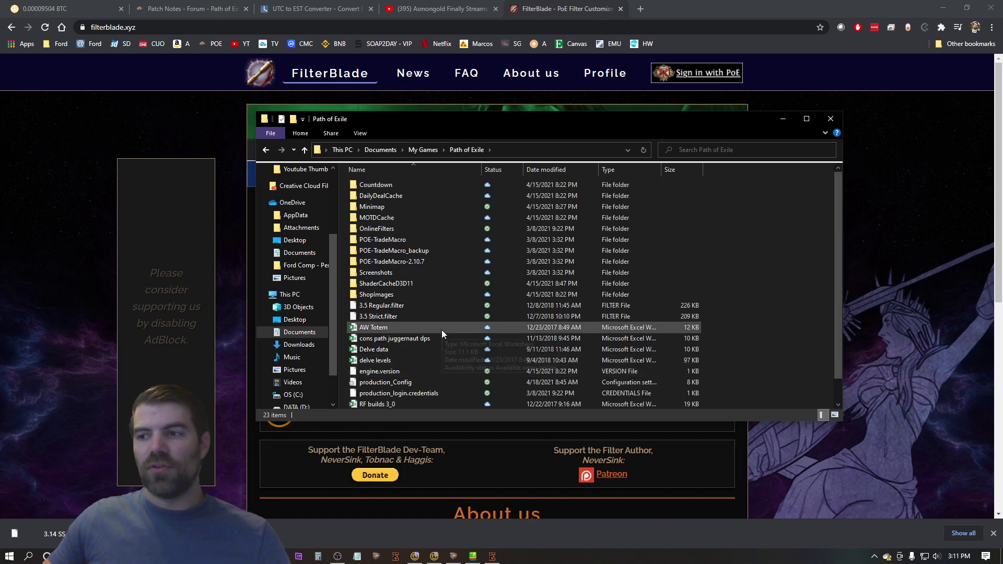
{"action": "right_click", "coordinate": [443, 314]}
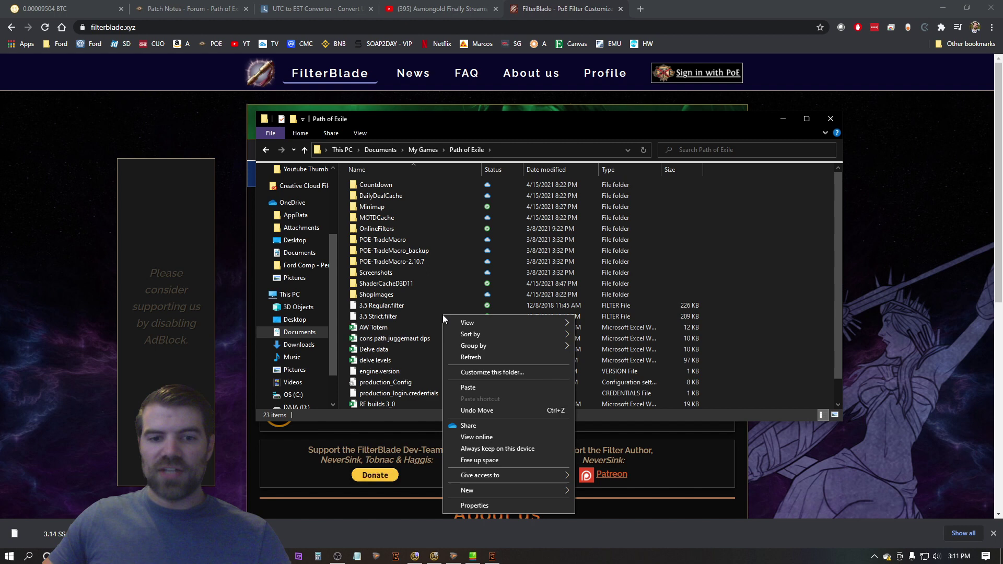
{"action": "left_click", "coordinate": [480, 388]}
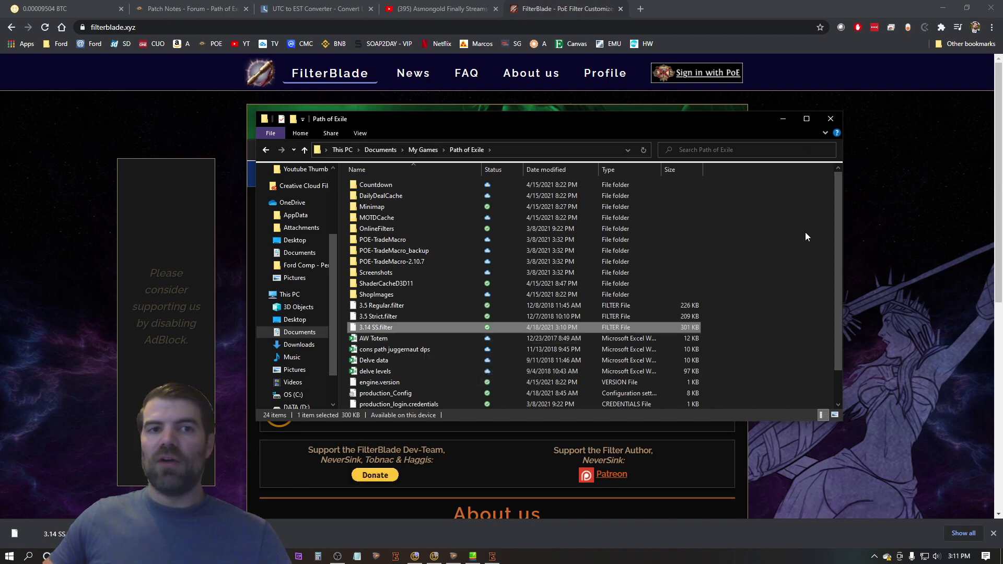
{"action": "left_click", "coordinate": [831, 120]}
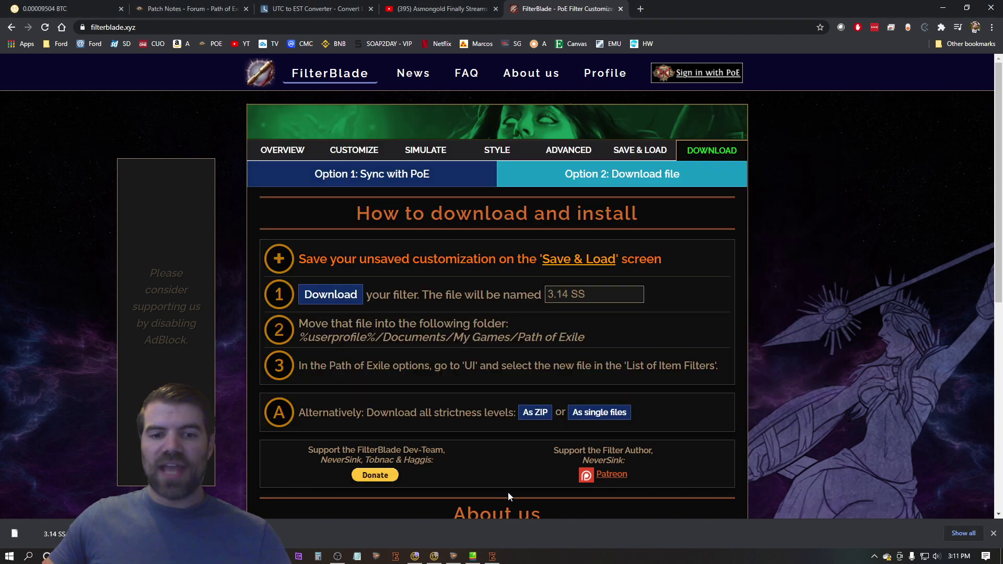
Step: Drop the Chaos Orb, Orb of Alchemy and Brood Gyre Two-Stone Ring from the inventory onto the ground
{"action": "left_click", "coordinate": [493, 557]}
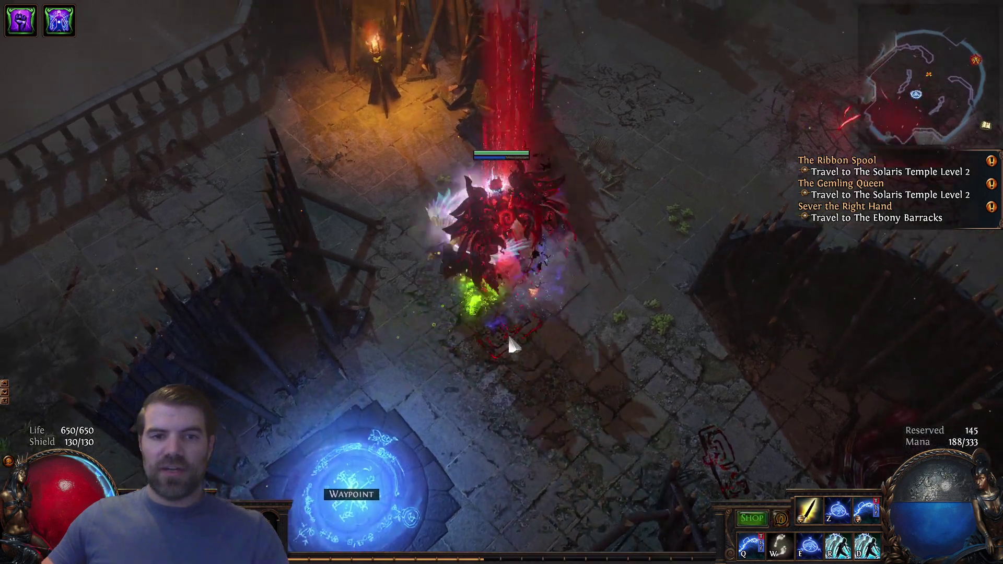
{"action": "key", "text": "i"}
{"action": "left_click", "coordinate": [677, 375]}
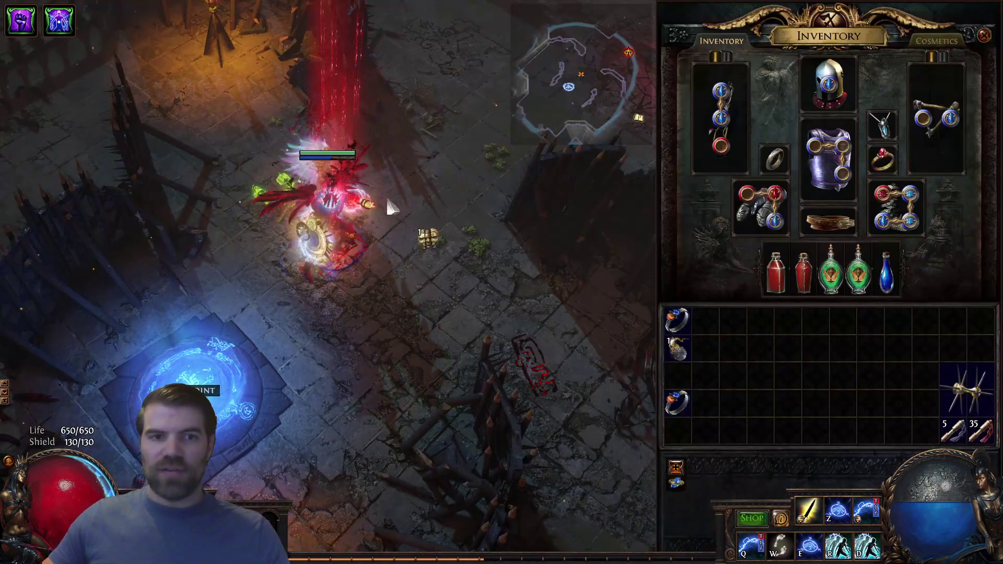
{"action": "left_click", "coordinate": [433, 146]}
{"action": "left_click", "coordinate": [678, 347]}
{"action": "left_click", "coordinate": [540, 291]}
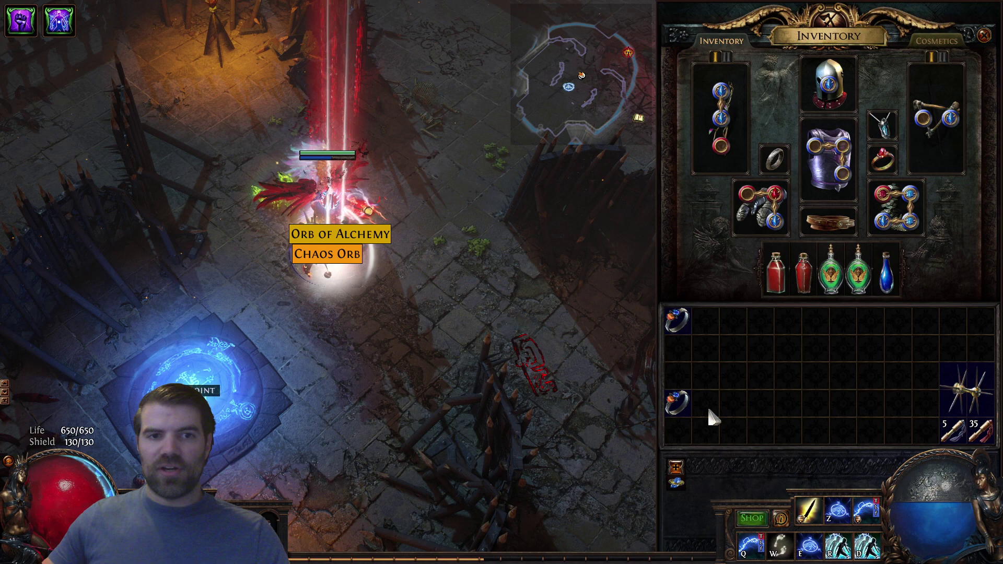
{"action": "left_click", "coordinate": [678, 402]}
{"action": "left_click", "coordinate": [483, 332]}
{"action": "key", "text": "Escape"}
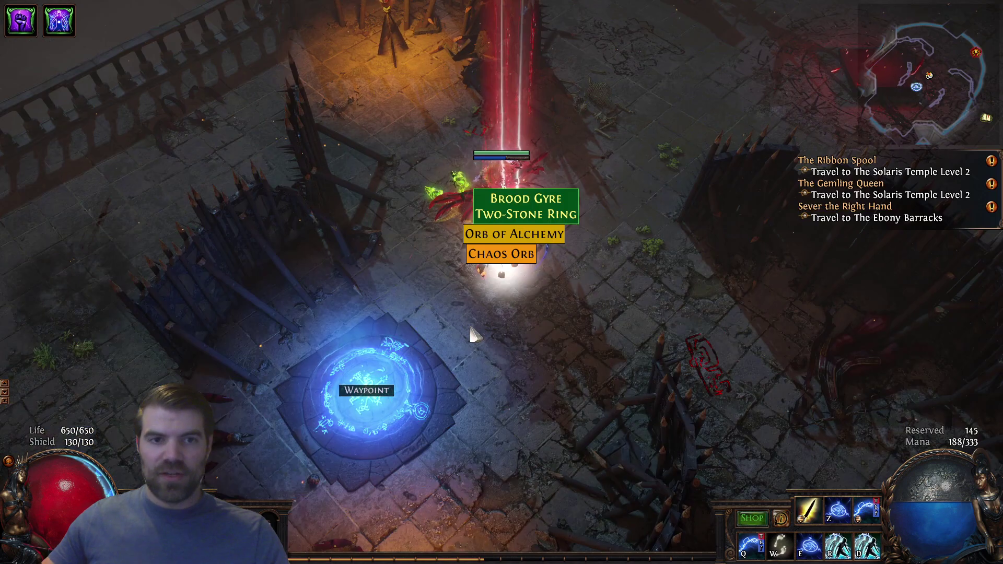
{"action": "key", "text": "Escape"}
Step: In the UI options, compare the 3.14 SS and ULT SS item filters, ending on 3.14 SS
{"action": "left_click", "coordinate": [473, 184]}
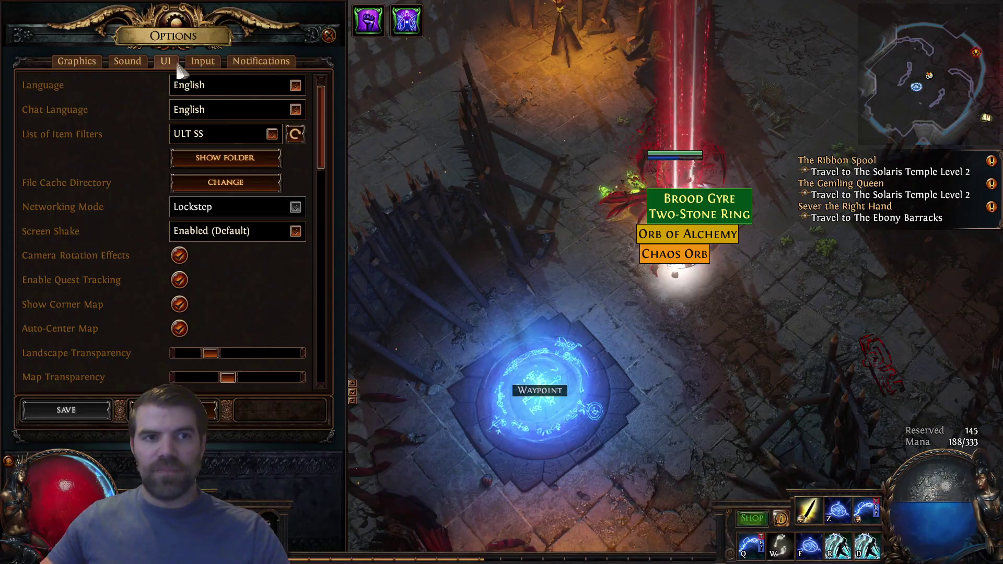
{"action": "left_click", "coordinate": [271, 132]}
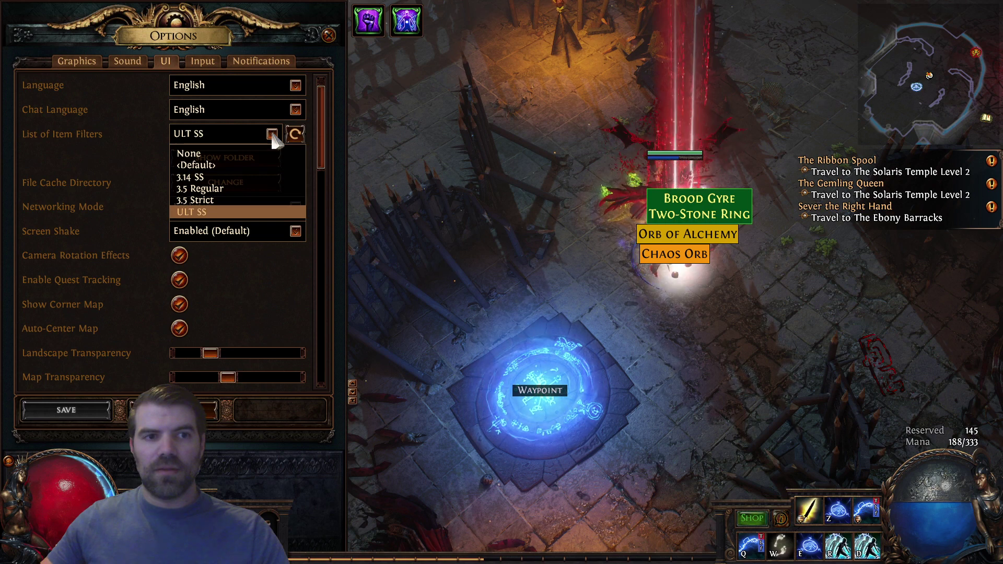
{"action": "left_click", "coordinate": [215, 178]}
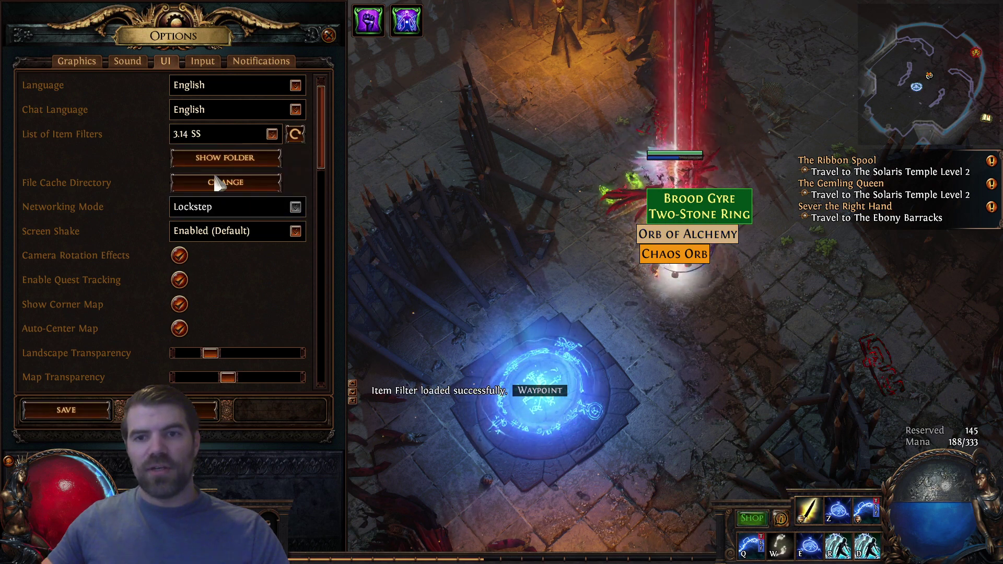
{"action": "left_click", "coordinate": [277, 135]}
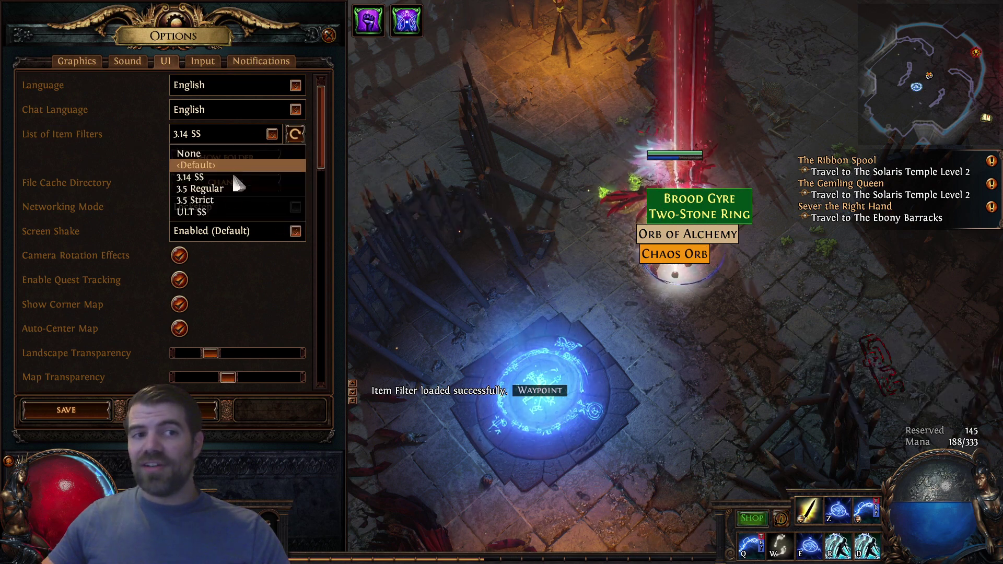
{"action": "left_click", "coordinate": [218, 212]}
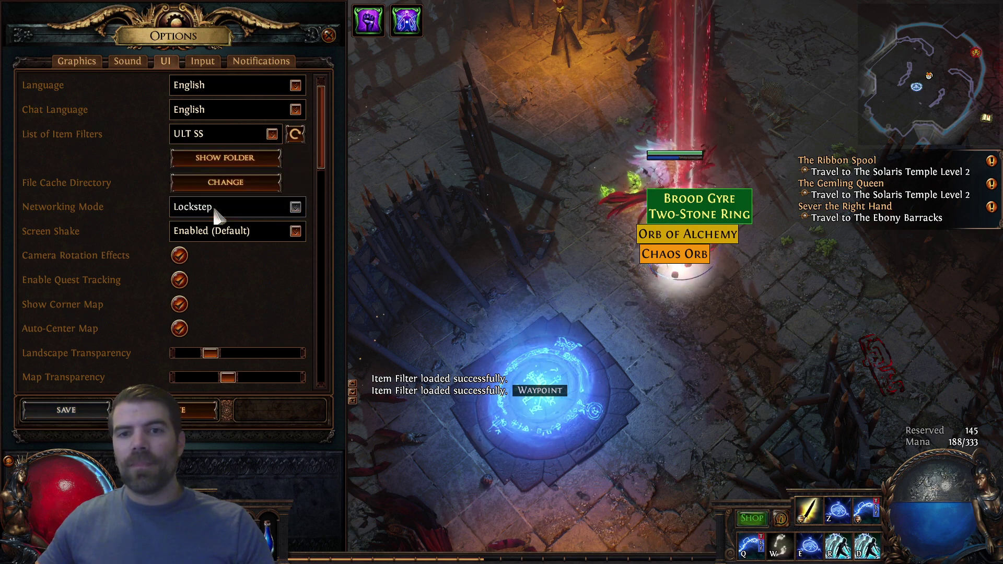
{"action": "left_click", "coordinate": [269, 133]}
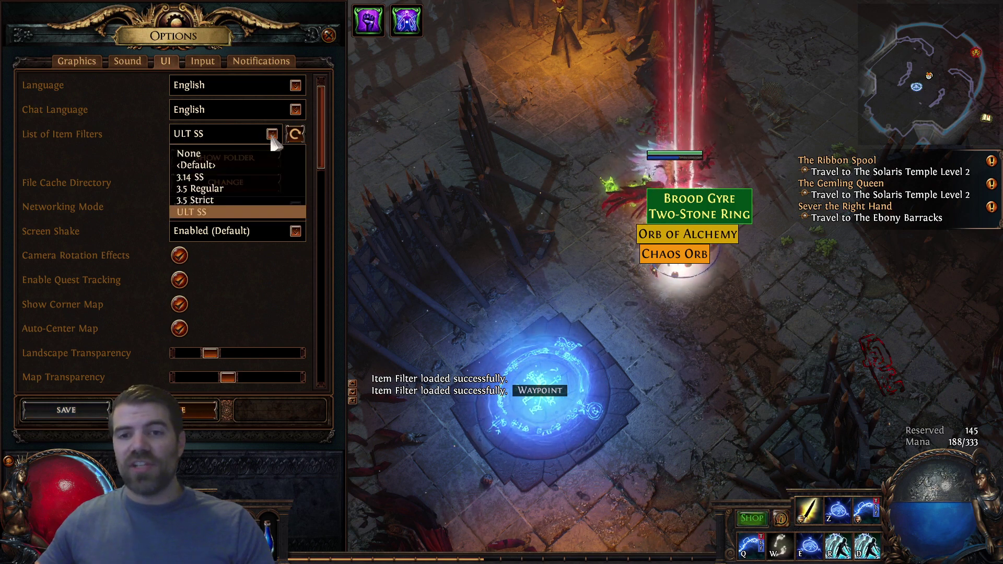
{"action": "left_click", "coordinate": [218, 177]}
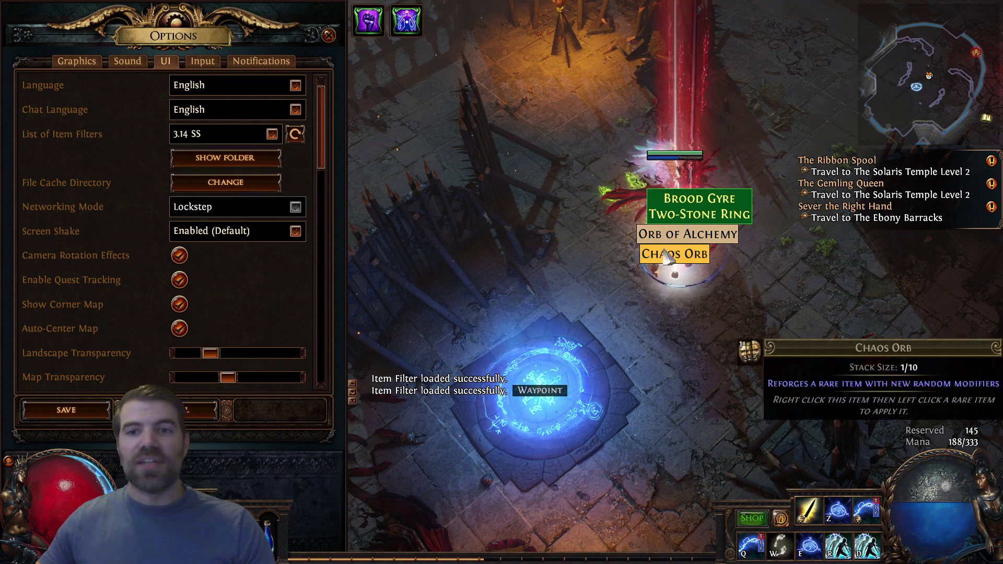
Step: Pick up the Orb of Alchemy, Chaos Orb and Brood Gyre ring, then reload the 3.14 SS filter
{"action": "left_click", "coordinate": [686, 234]}
{"action": "left_click", "coordinate": [666, 252]}
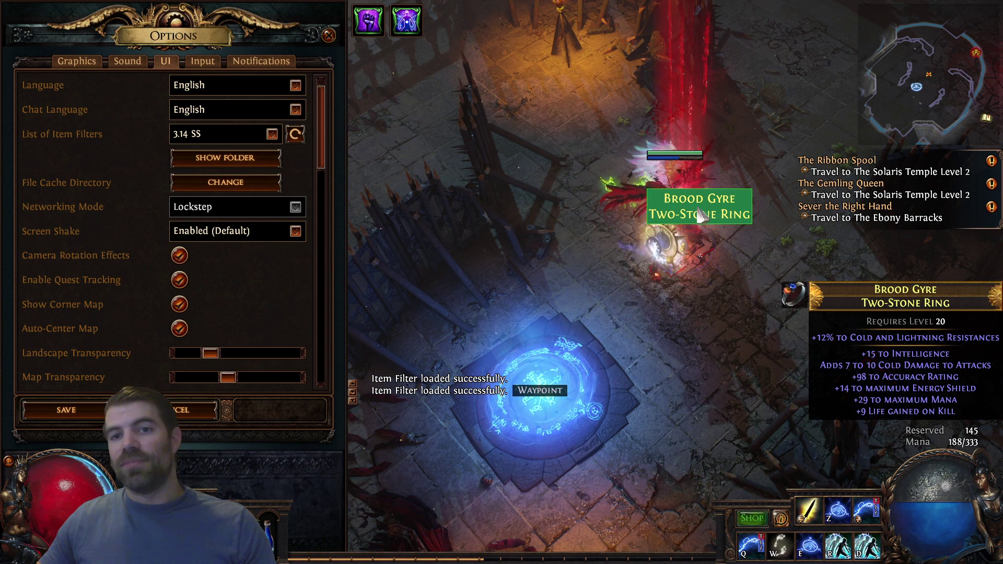
{"action": "left_click", "coordinate": [700, 214]}
{"action": "left_click", "coordinate": [272, 135]}
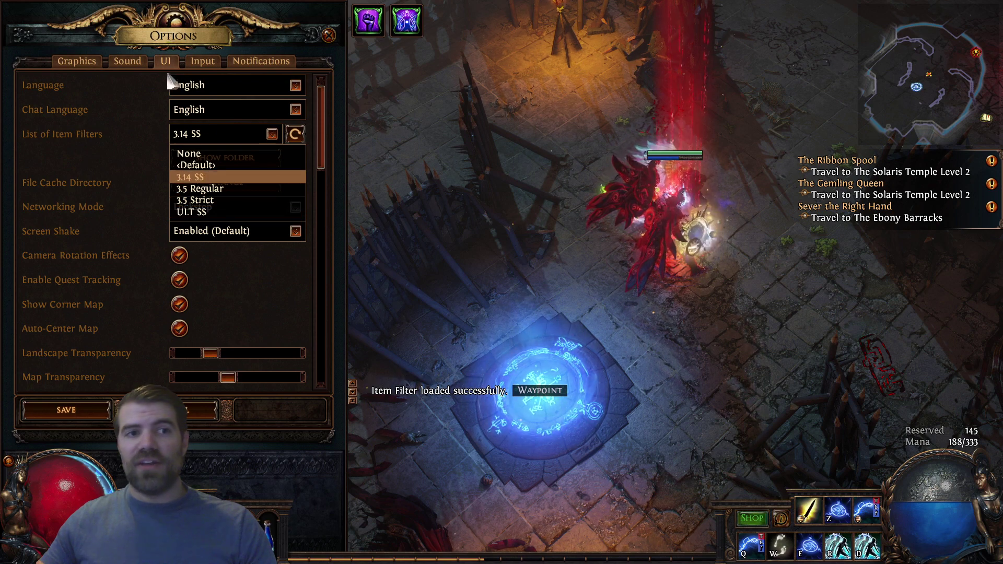
{"action": "left_click", "coordinate": [212, 175]}
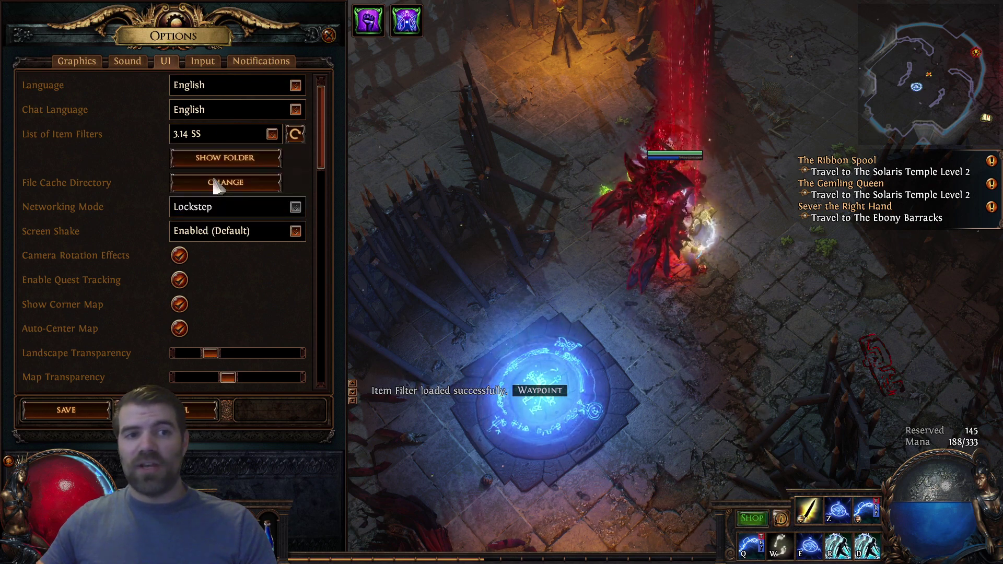
{"action": "left_click", "coordinate": [293, 135]}
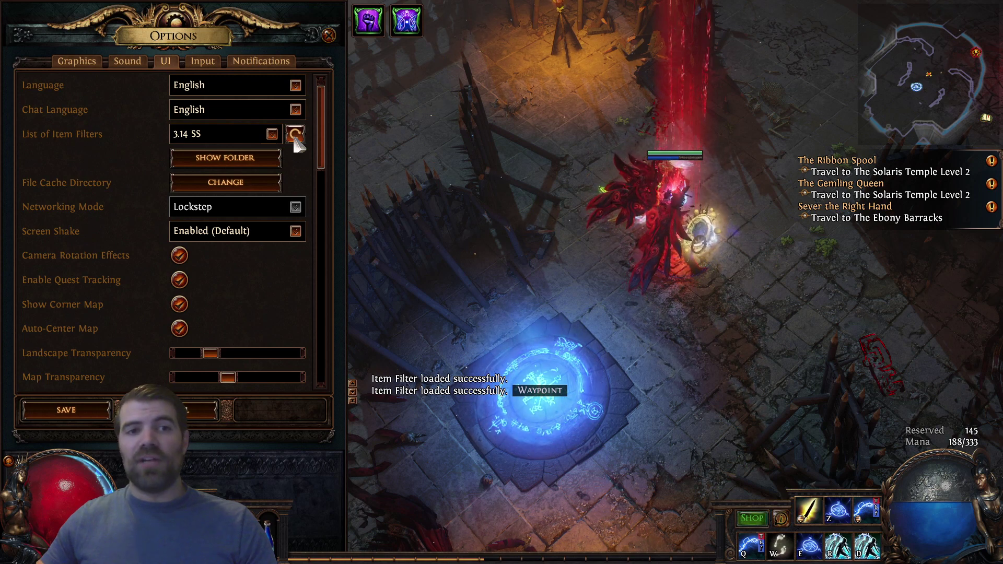
Step: Close the Options panel to return to the game view with 3.14 SS active
{"action": "left_click", "coordinate": [329, 35]}
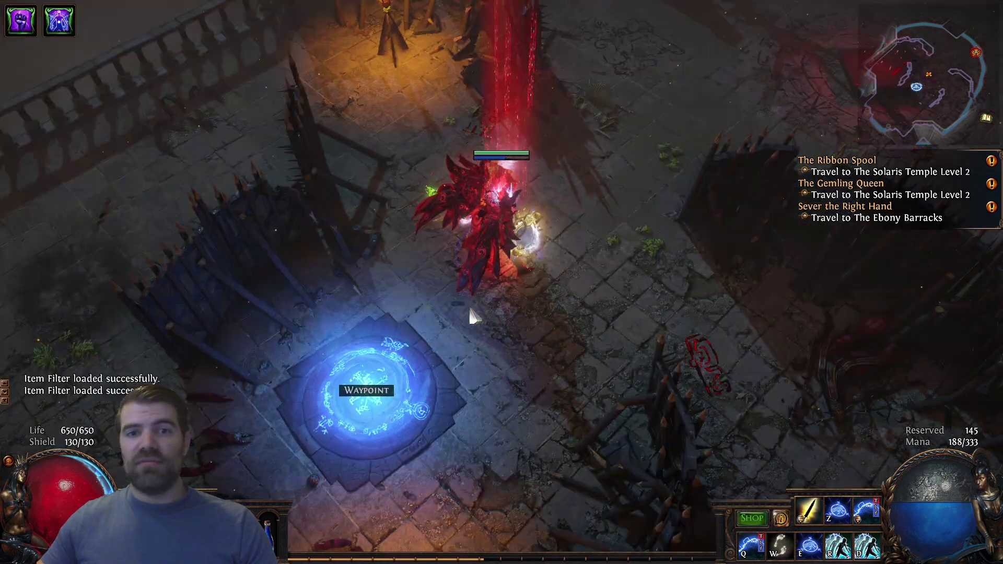